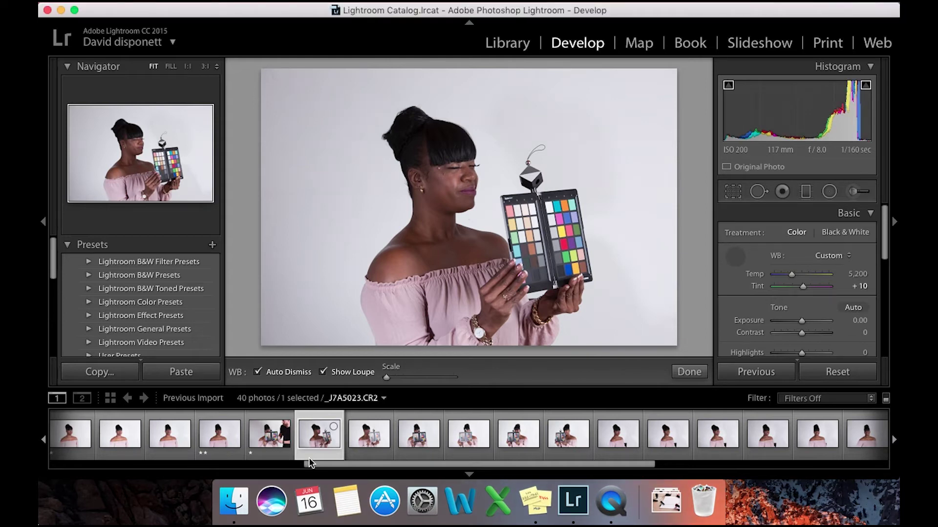
Browse the color-checker shots and nearby portraits to compare the lighting and angle of the chart in each.
left_click(370, 435)
left_click(424, 438)
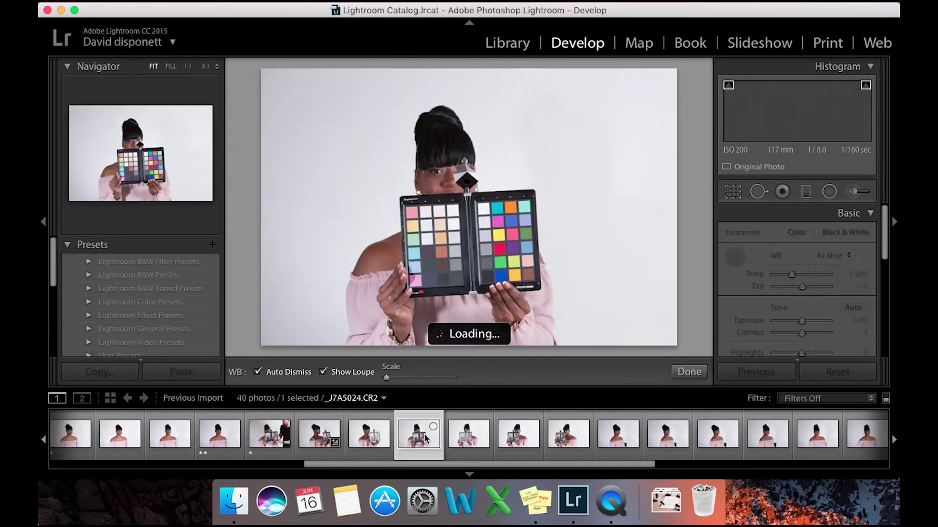
left_click(464, 437)
left_click(517, 437)
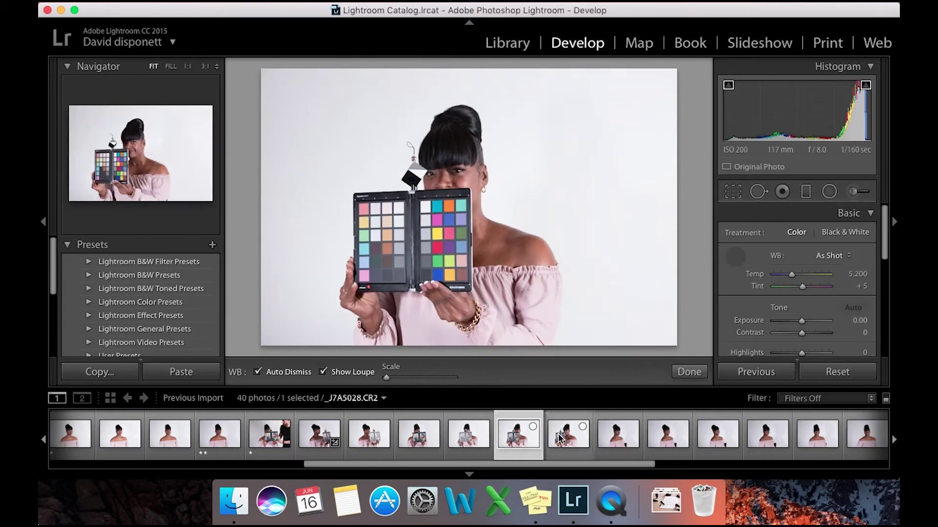
left_click(562, 437)
left_click(617, 436)
left_click(678, 444)
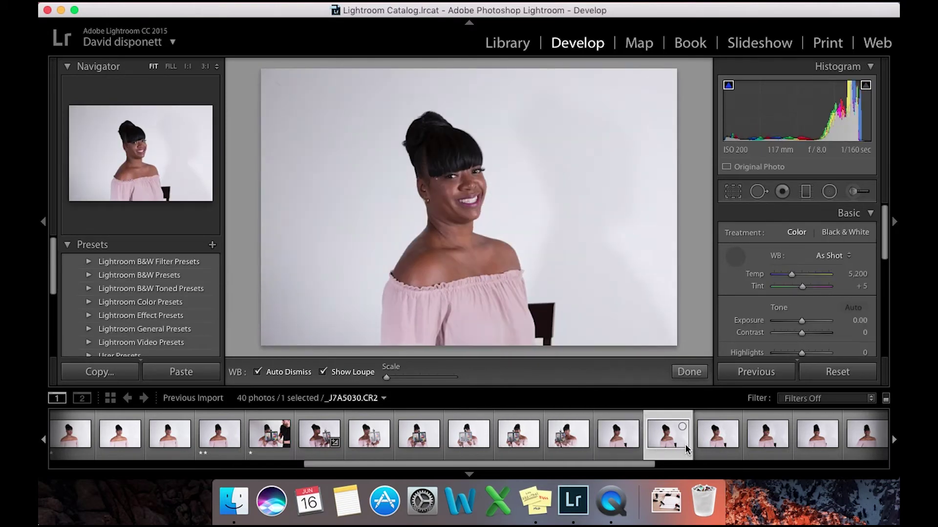
left_click(617, 436)
left_click(570, 439)
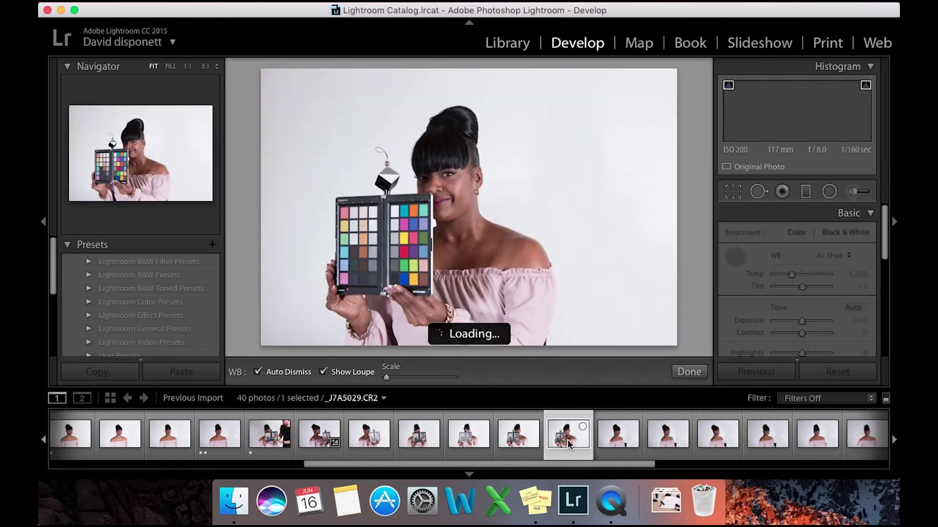
left_click(513, 442)
left_click(467, 439)
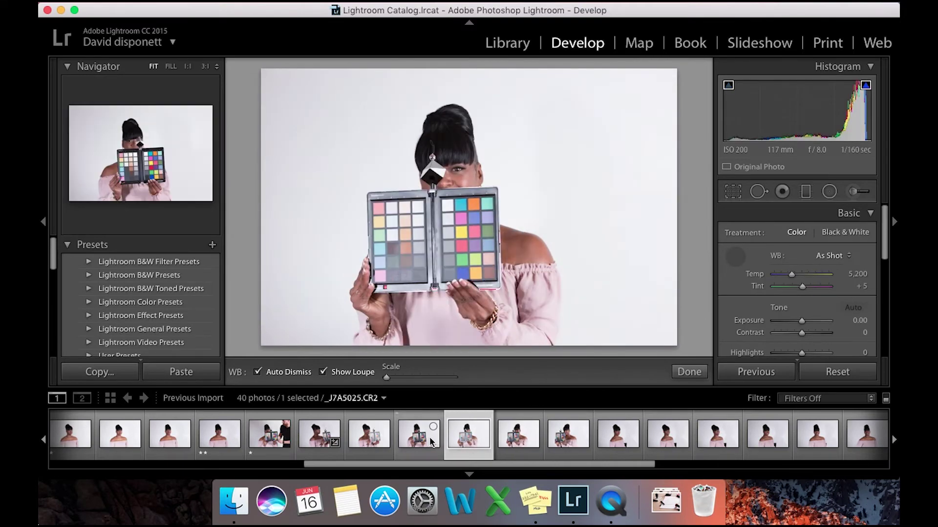
left_click(431, 442)
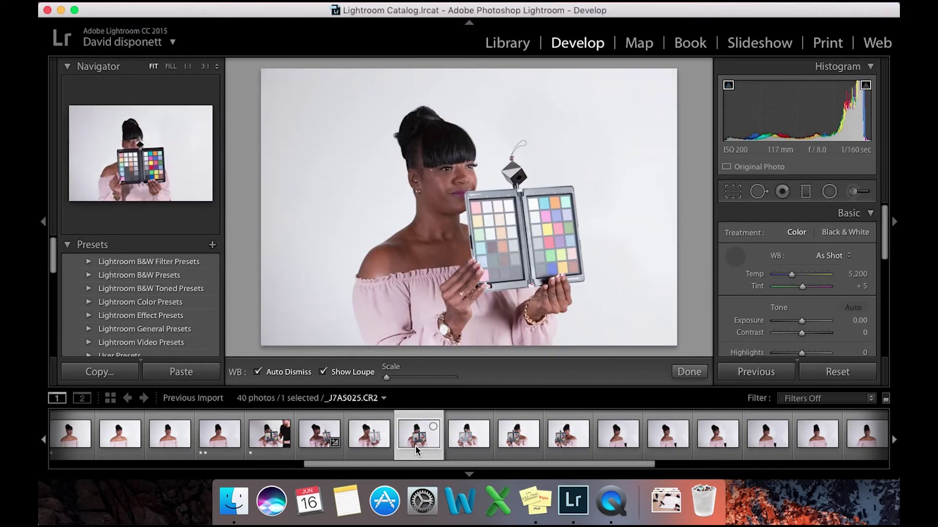
left_click(468, 440)
left_click(516, 440)
left_click(572, 442)
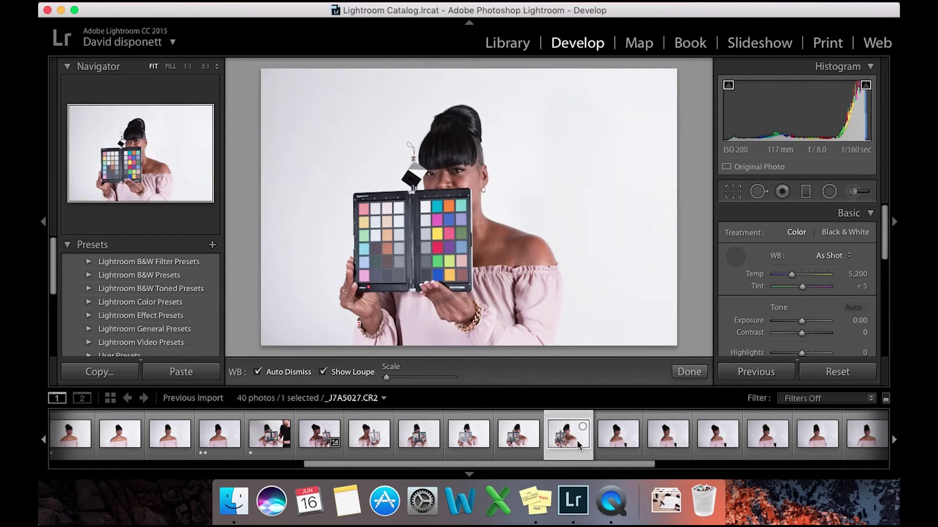
Revisit the side-facing color-checker shots and open the front-facing photo _J7A5025.CR2.
left_click(369, 443)
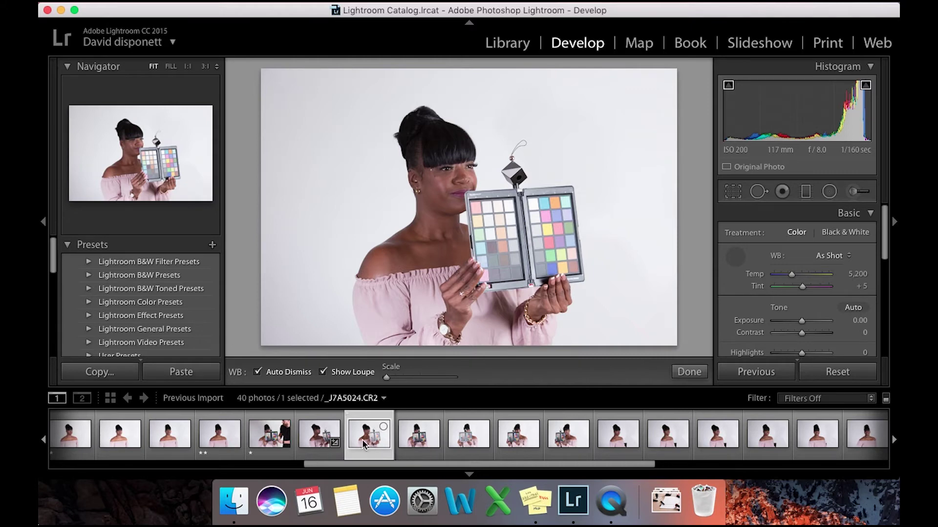
left_click(301, 441)
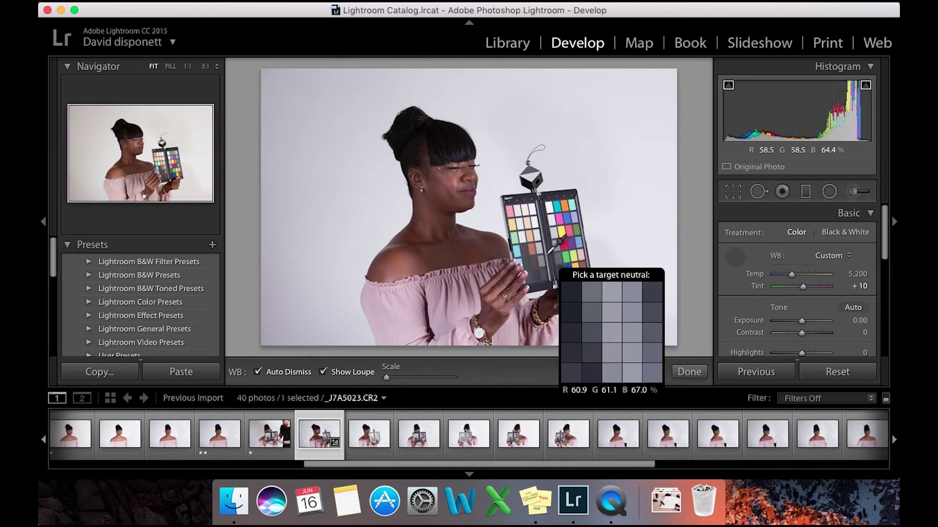
left_click(371, 437)
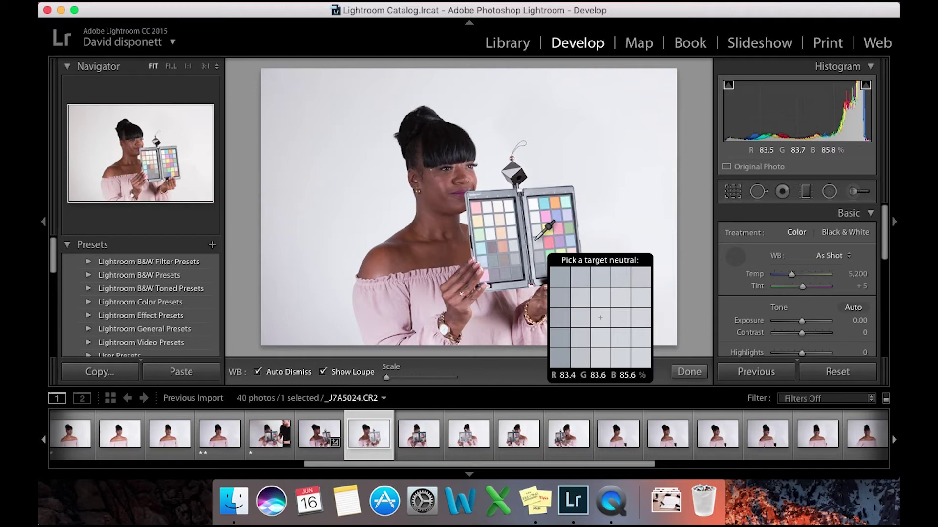
left_click(416, 442)
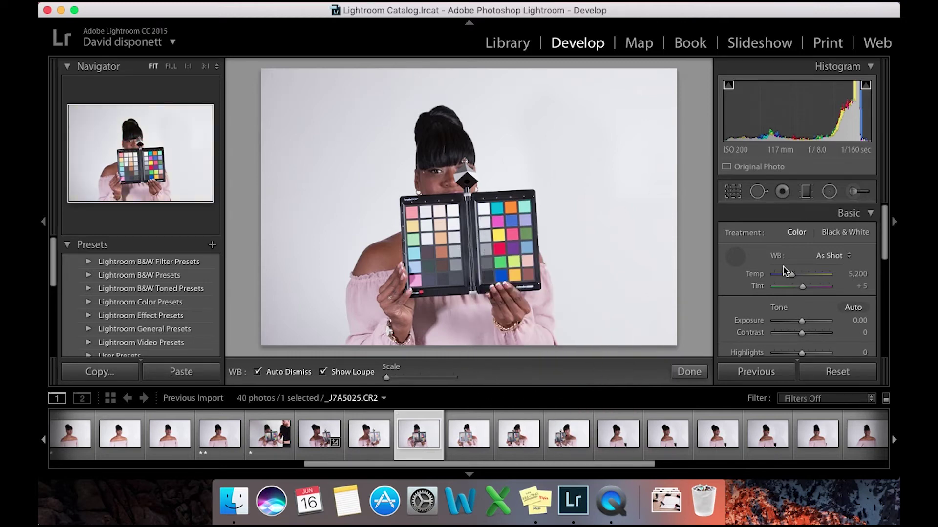
Put away the White Balance Selector and switch the shadow and highlight clipping warnings off and back on.
left_click(735, 256)
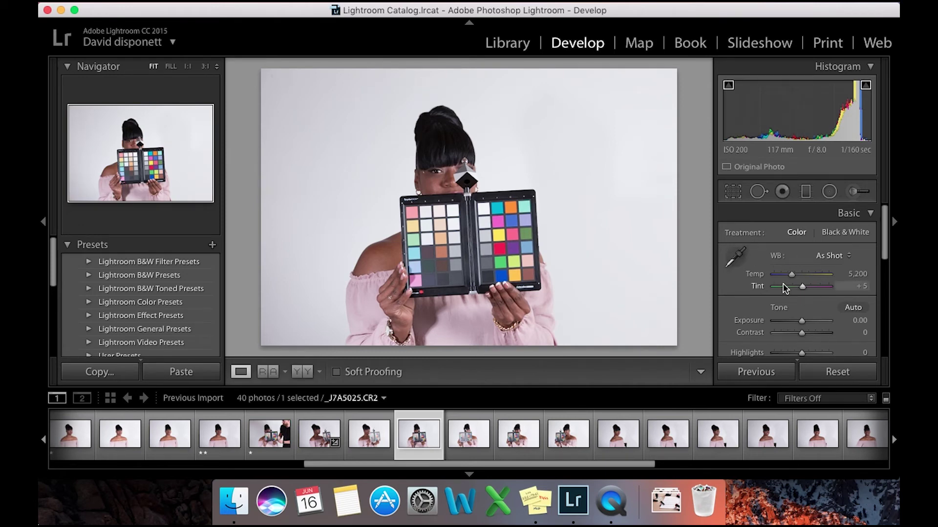
left_click(728, 85)
left_click(865, 85)
left_click(728, 85)
left_click(865, 86)
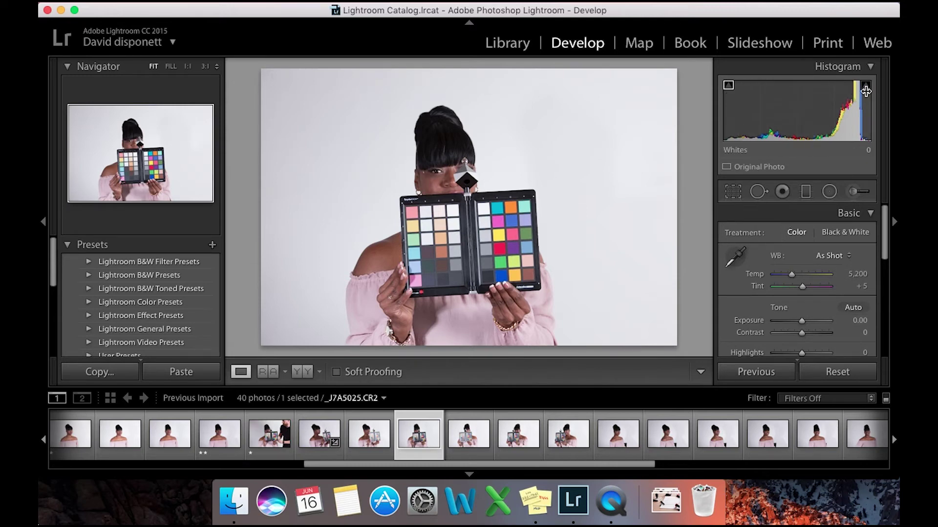
Try setting the white balance from the cyan patch of the color checker, and undo it.
left_click(736, 255)
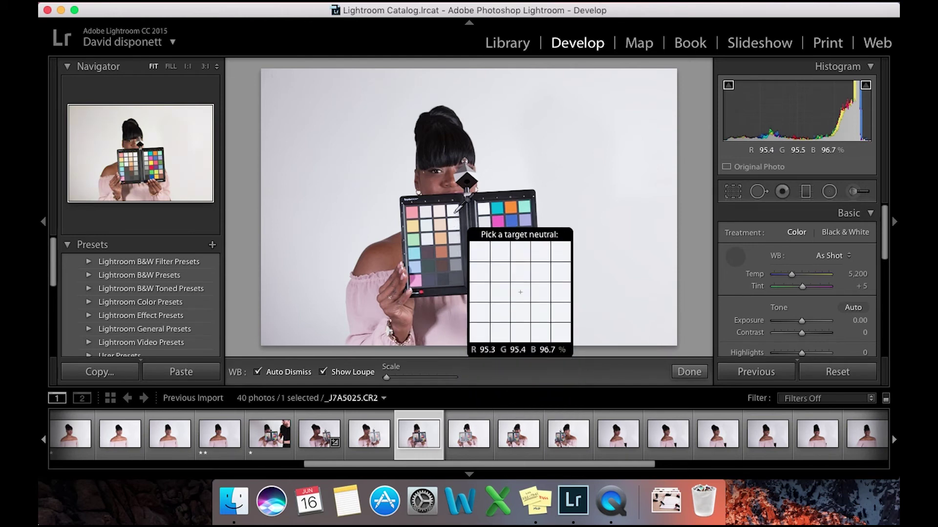
left_click(497, 210)
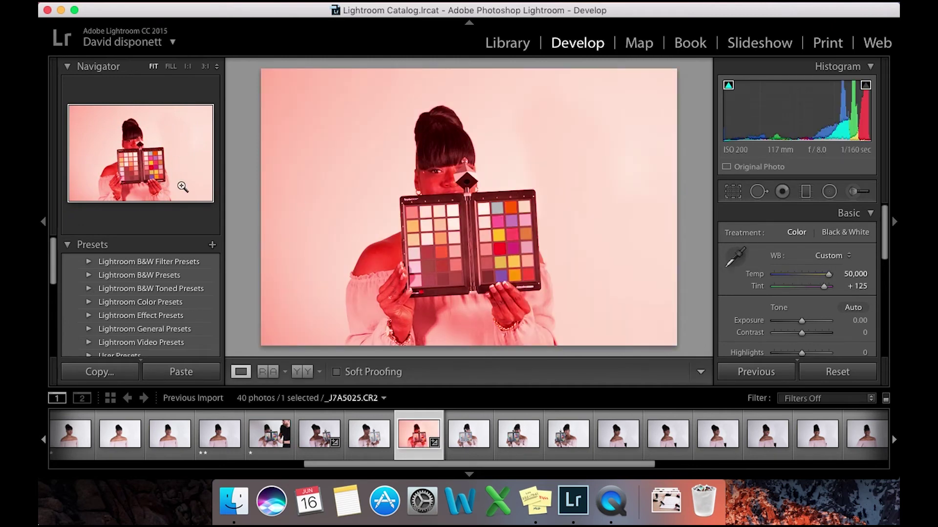
key("super+z")
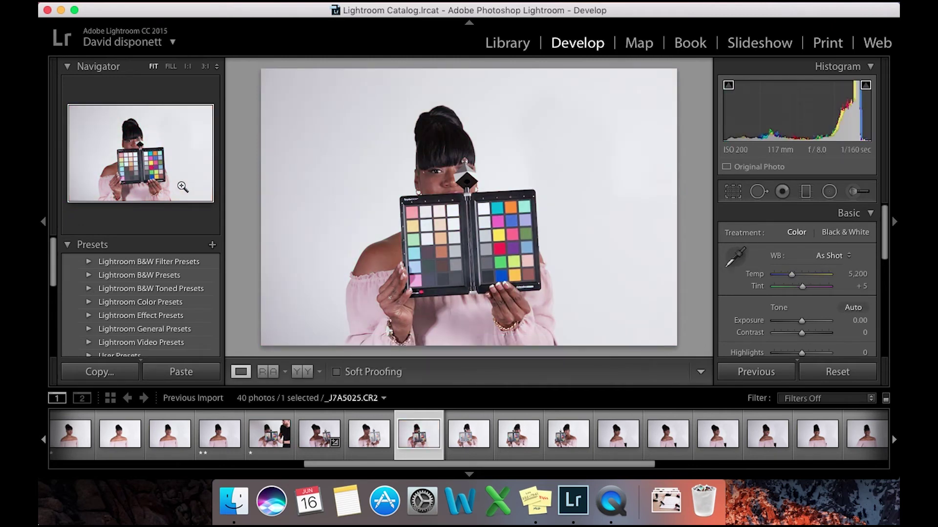
Try setting the white balance from the dark gray facet of the cube above the color checker, and undo it.
left_click(733, 255)
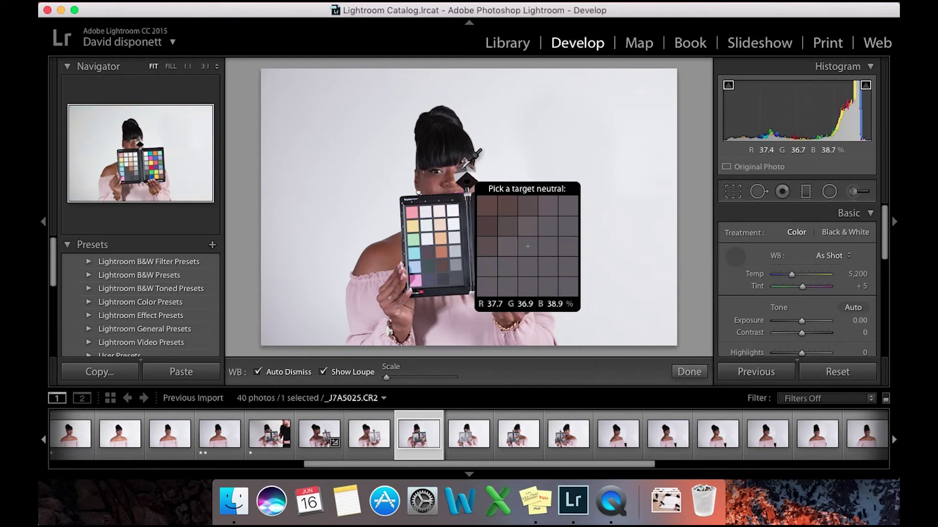
left_click(733, 259)
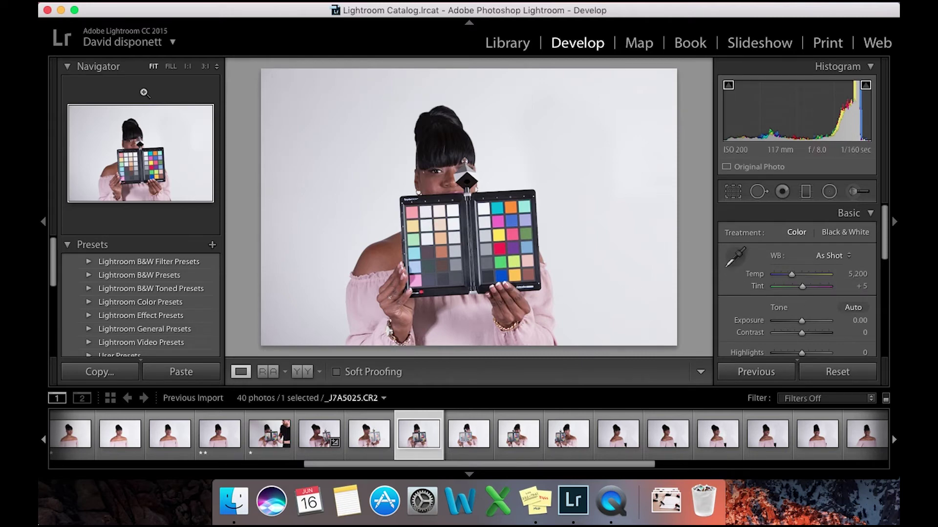
left_click_drag(460, 173, 448, 250)
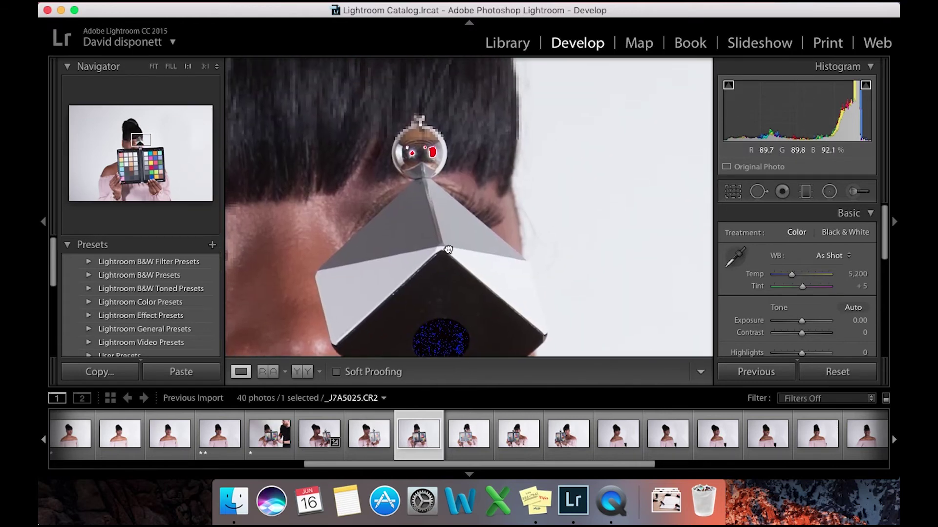
left_click(735, 256)
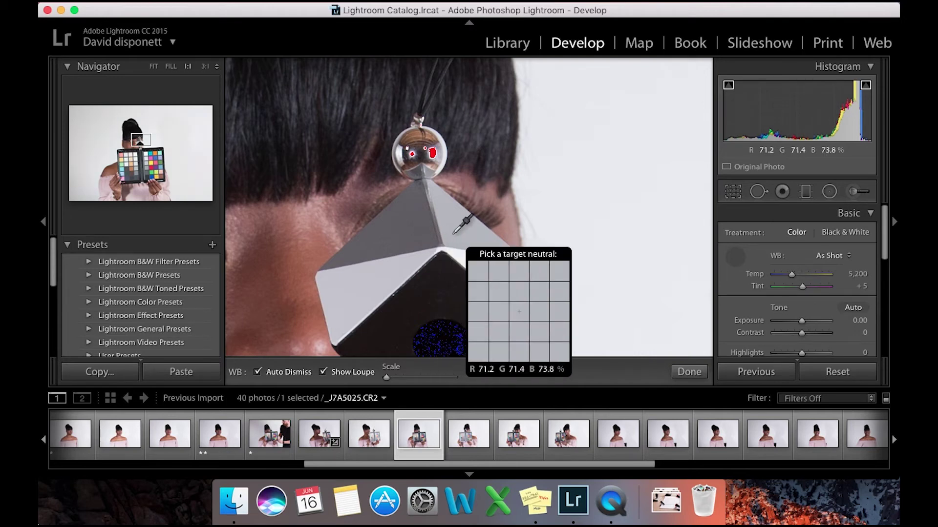
left_click(409, 230)
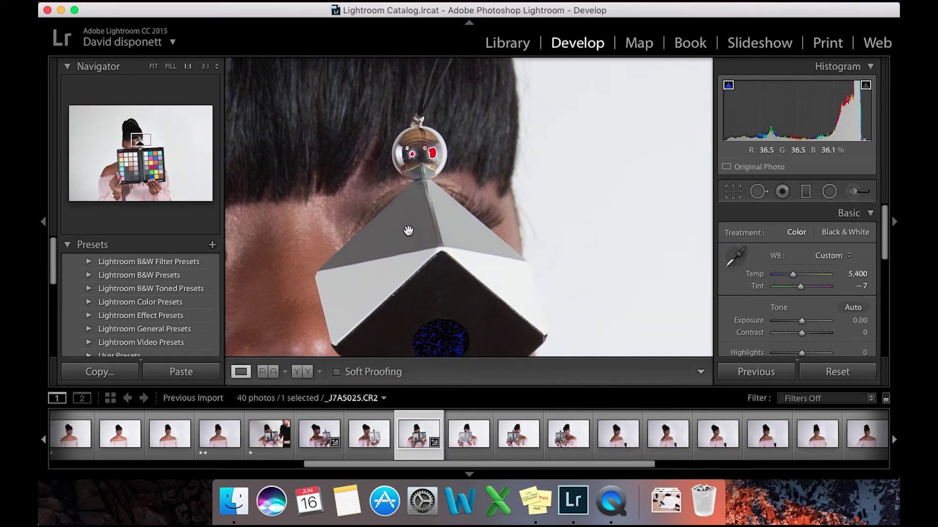
left_click(408, 231)
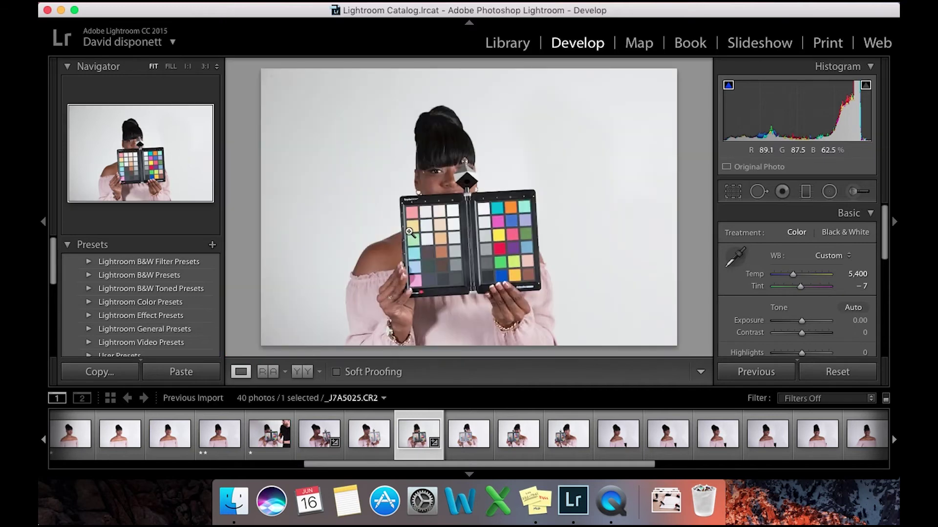
key("super+z")
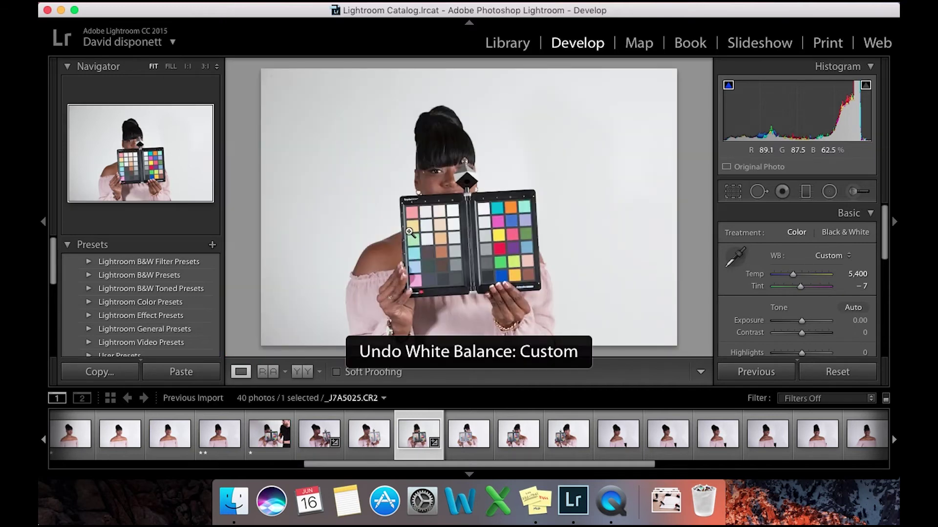
Resample the white balance higher up on the cube's dark gray facet, check the whole photo, and undo the change.
left_click(735, 264)
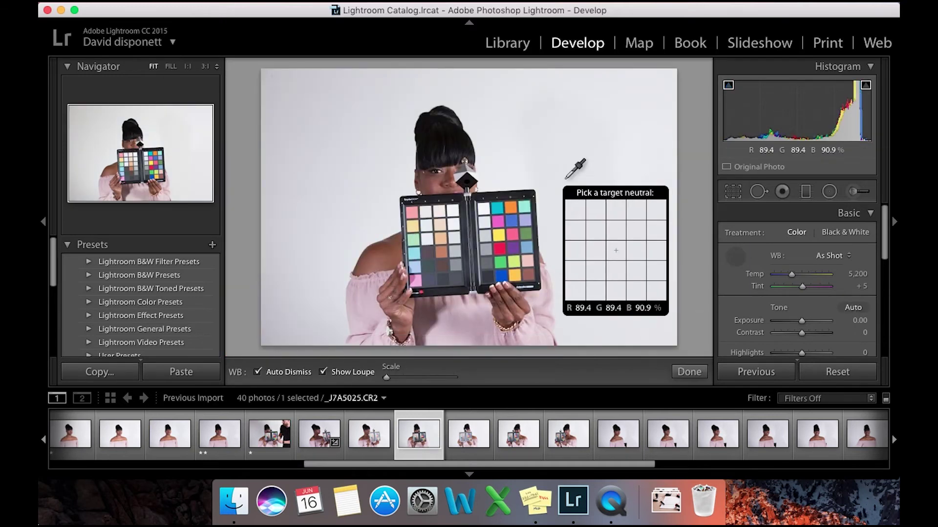
left_click(735, 257)
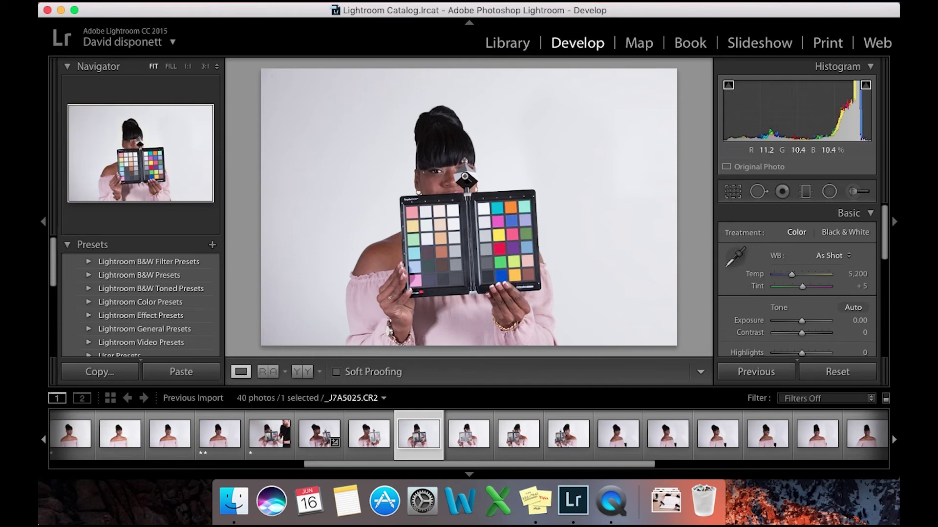
left_click(465, 179)
left_click(734, 256)
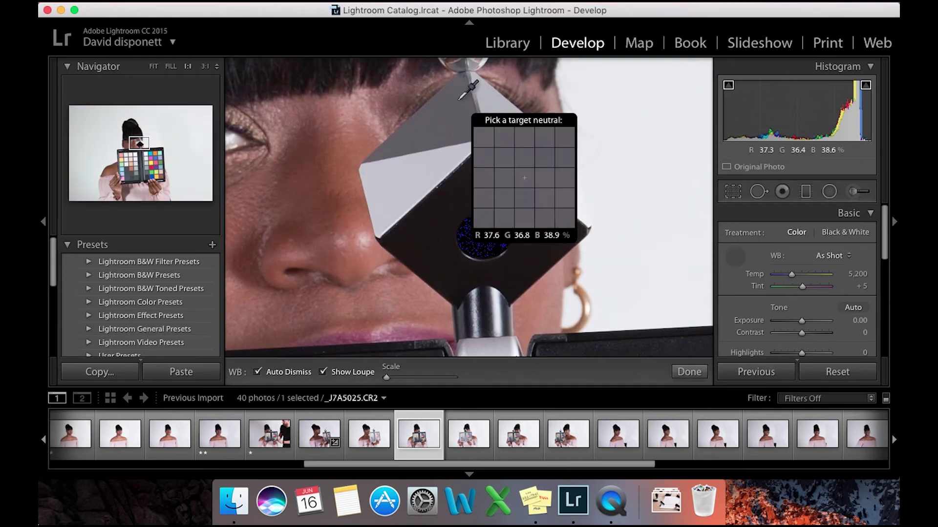
left_click(457, 111)
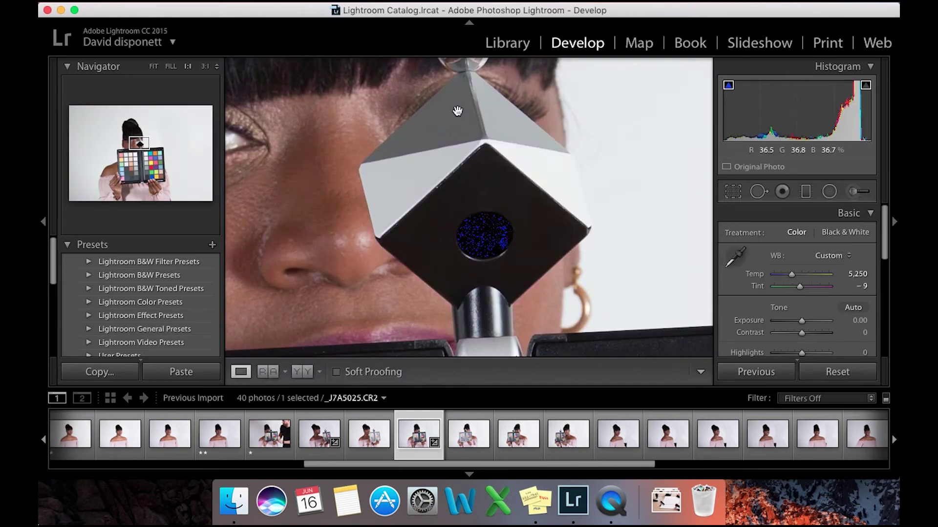
left_click(595, 183)
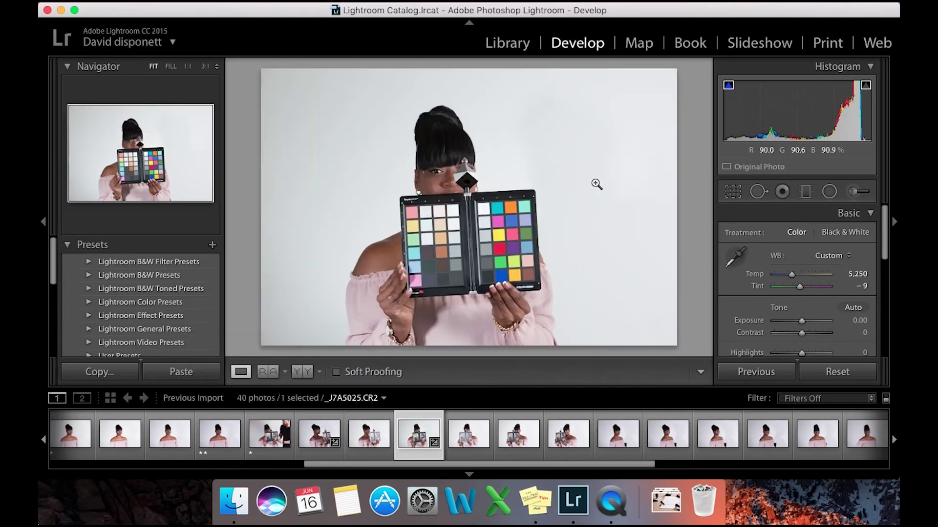
key("super+z")
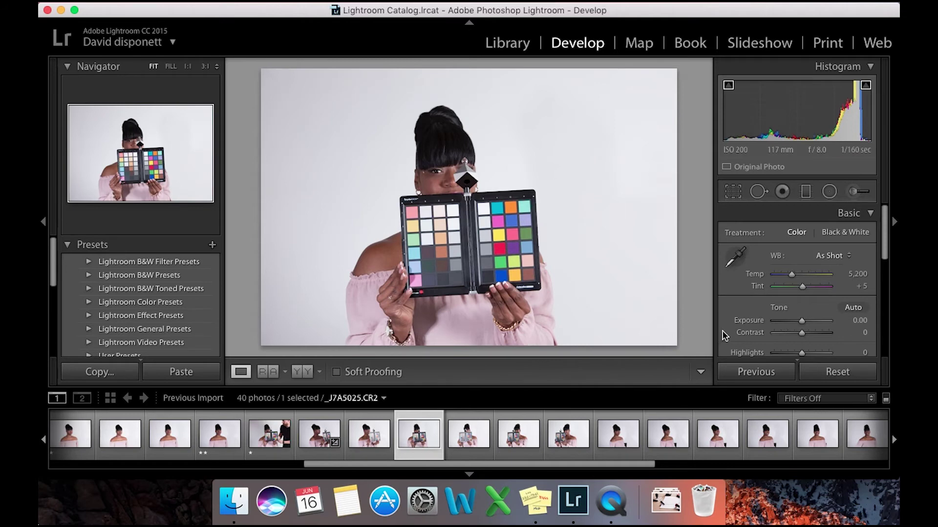
Try a white balance sampled from the dark gray patch below the mid-gray one on the color checker, and undo it.
left_click(486, 258)
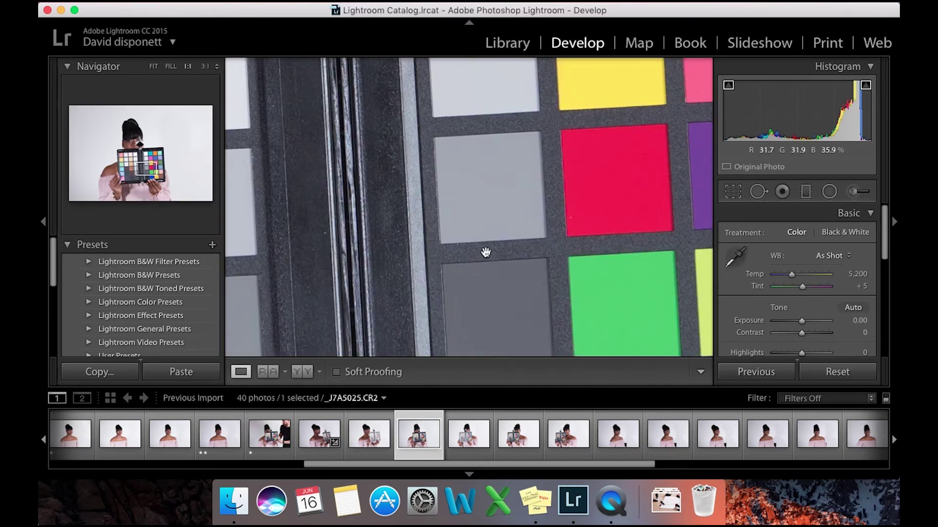
left_click(734, 257)
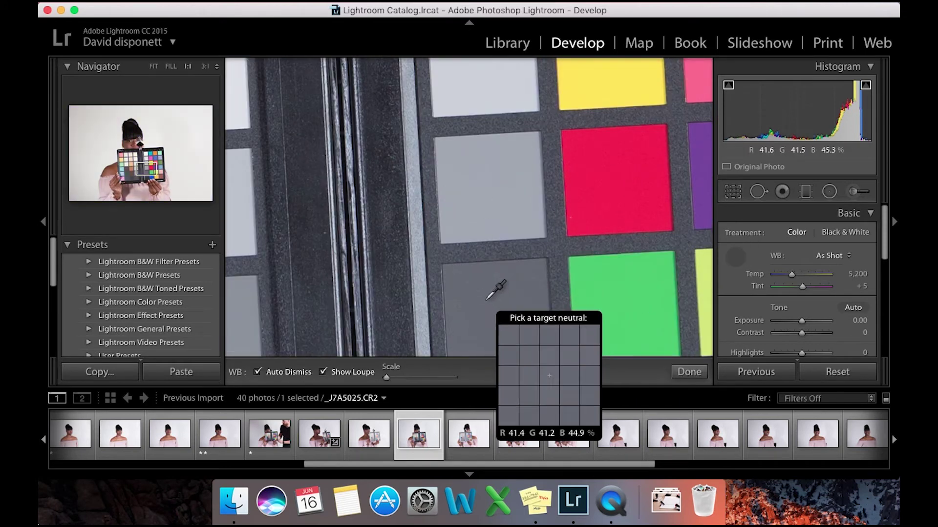
left_click(486, 299)
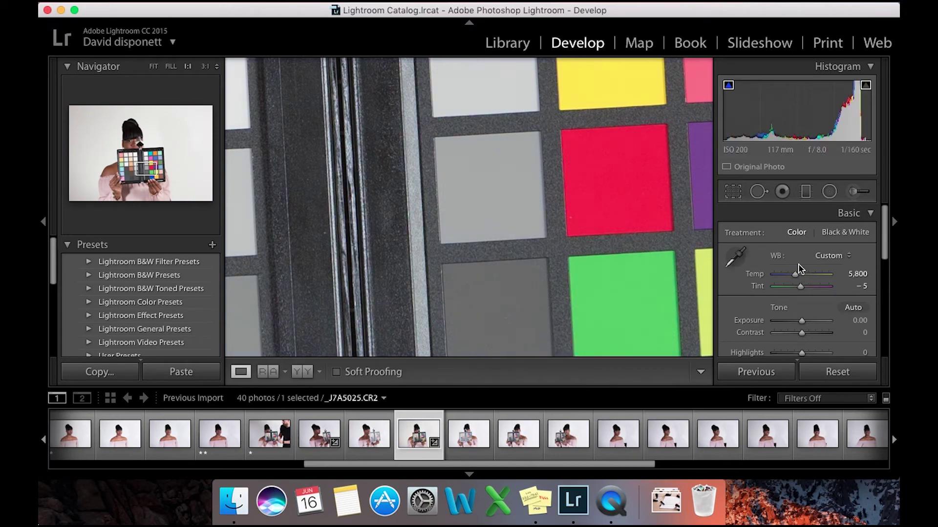
left_click(612, 185)
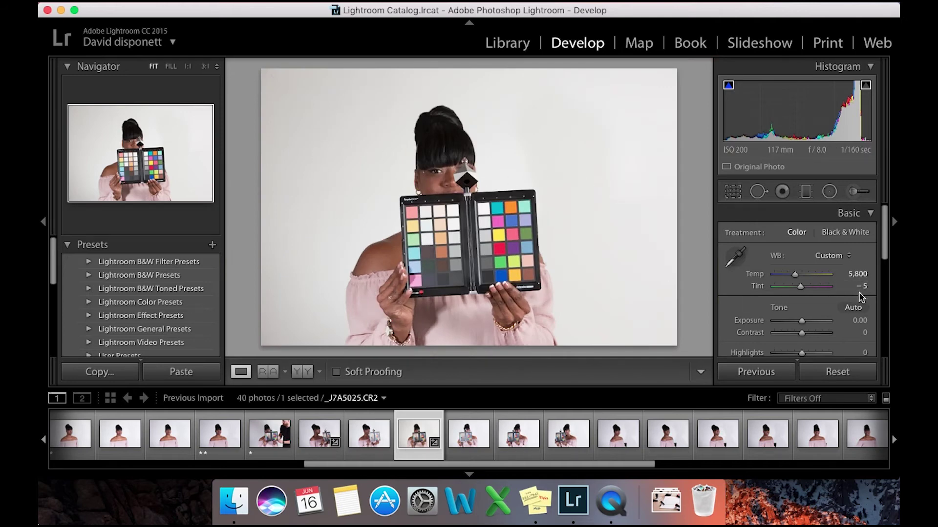
key("super+z")
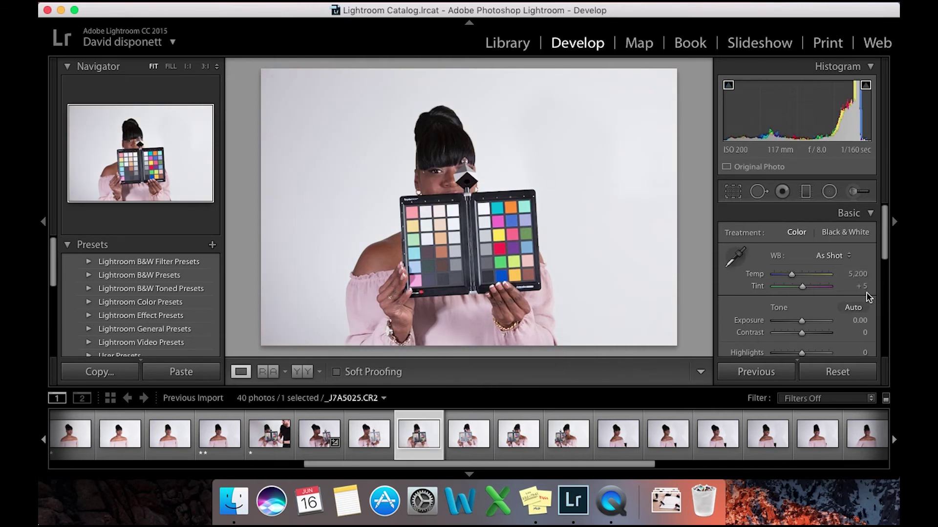
Set the white balance from the lighter gray facet of the cube and check the whole photo.
left_click(467, 171)
left_click(734, 256)
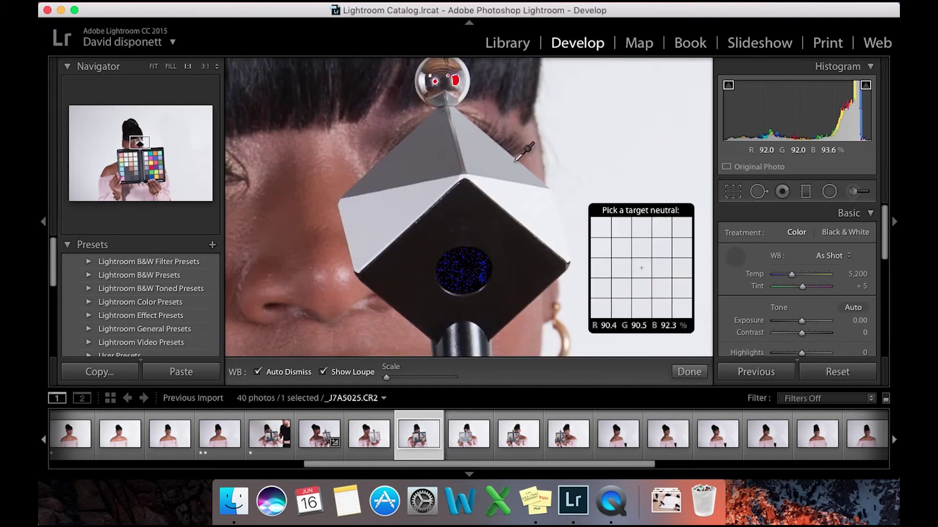
left_click(485, 148)
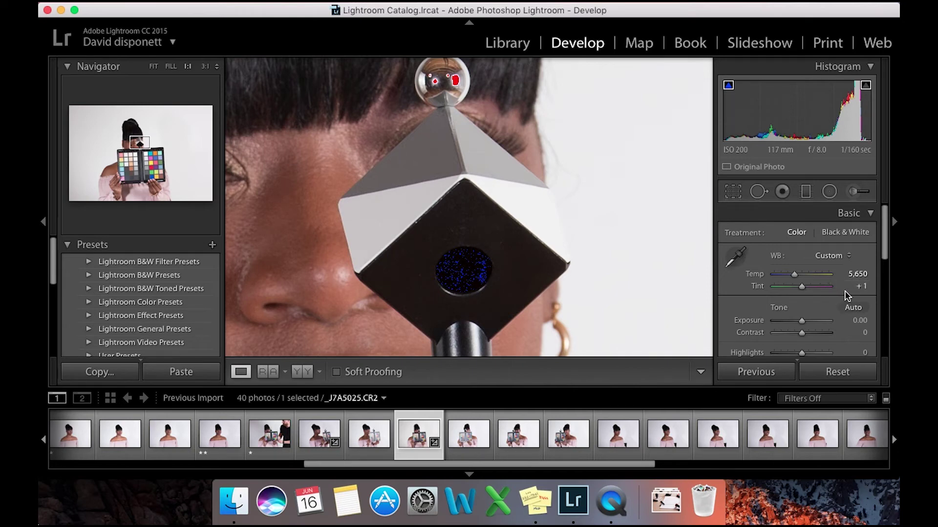
left_click(548, 251)
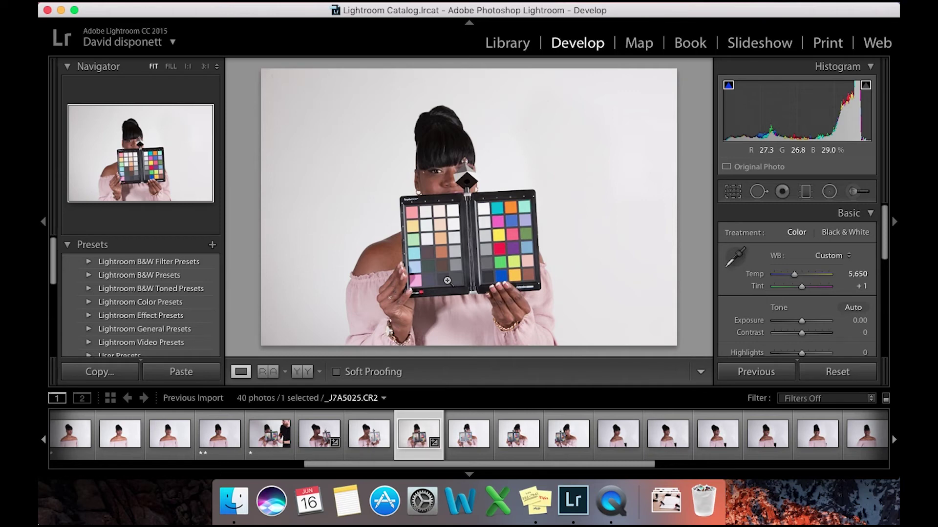
Try raising Whites to +36 while watching the cube's white facets for clipping, and return Whites to 0.
left_click(466, 180)
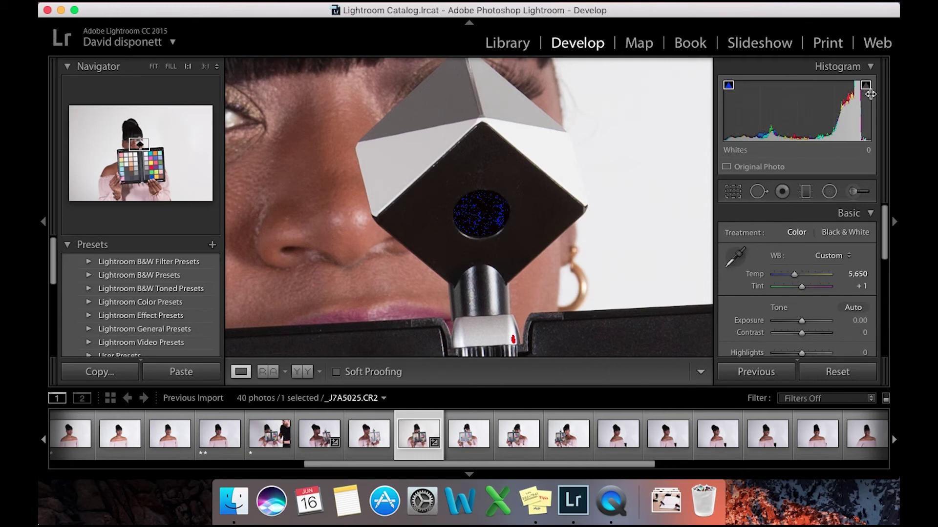
left_click_drag(883, 240, 887, 274)
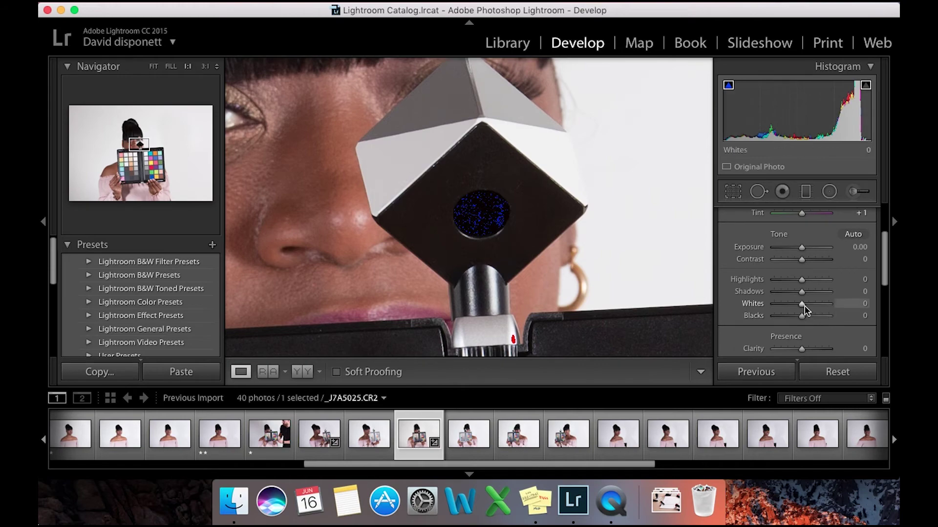
left_click_drag(804, 305, 813, 311)
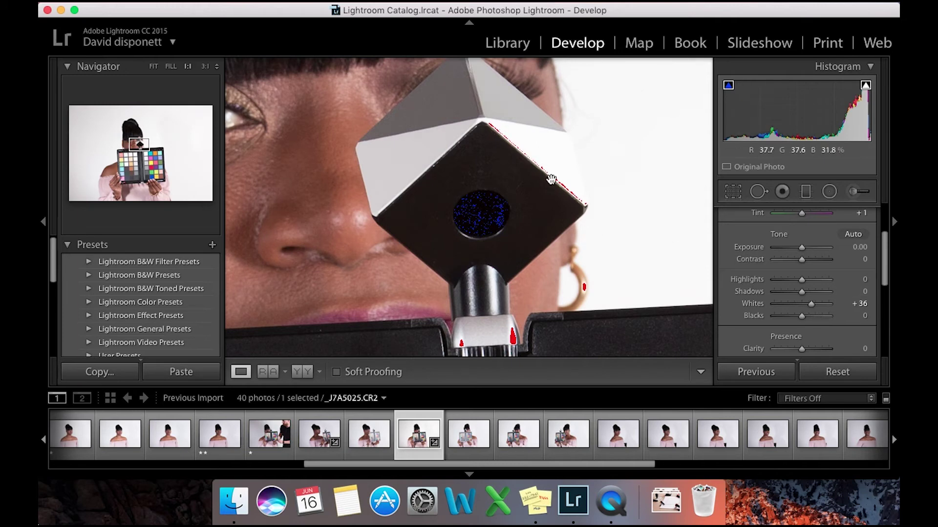
left_click(865, 315)
left_click(865, 304)
type("0")
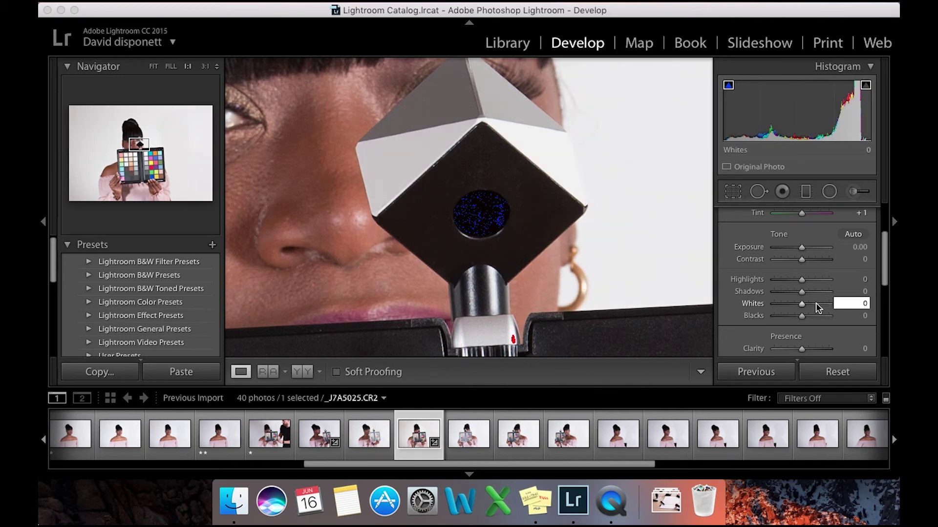
Judge the highlight clipping on the cube with the threshold preview up to Whites +43, and set Whites to 36.
key("alt")
left_click_drag(798, 303, 802, 302)
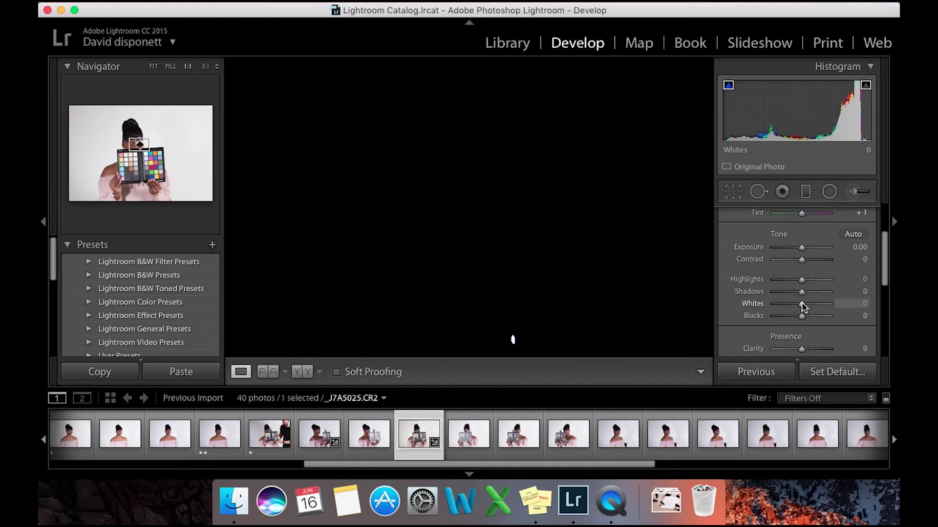
left_click_drag(802, 302, 813, 304)
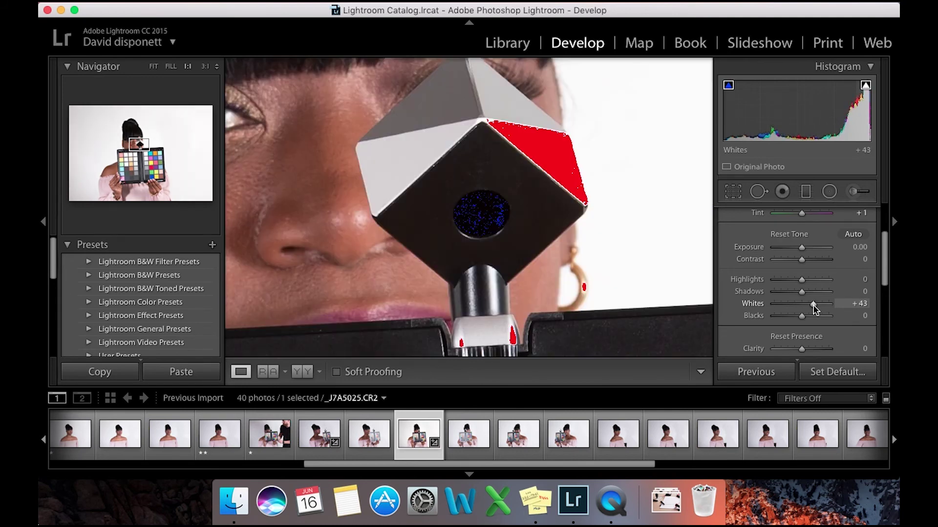
left_click(861, 304)
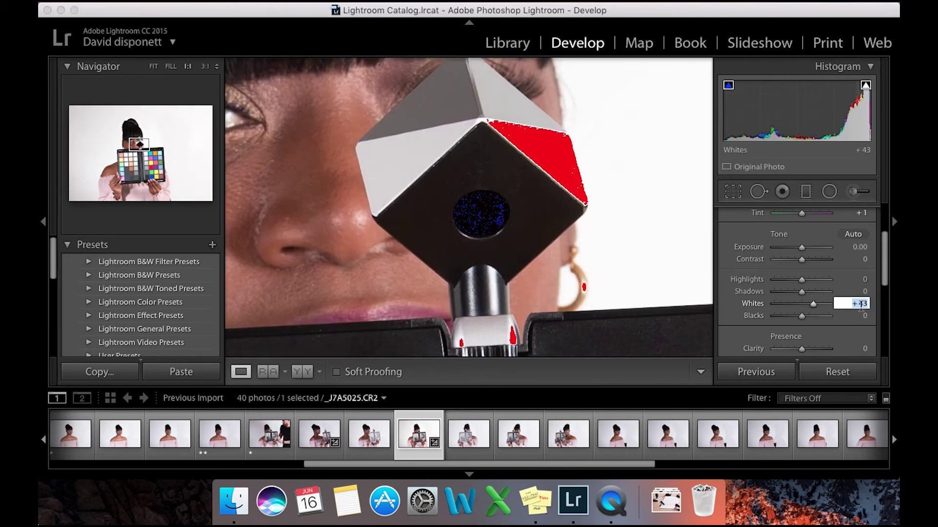
type("36")
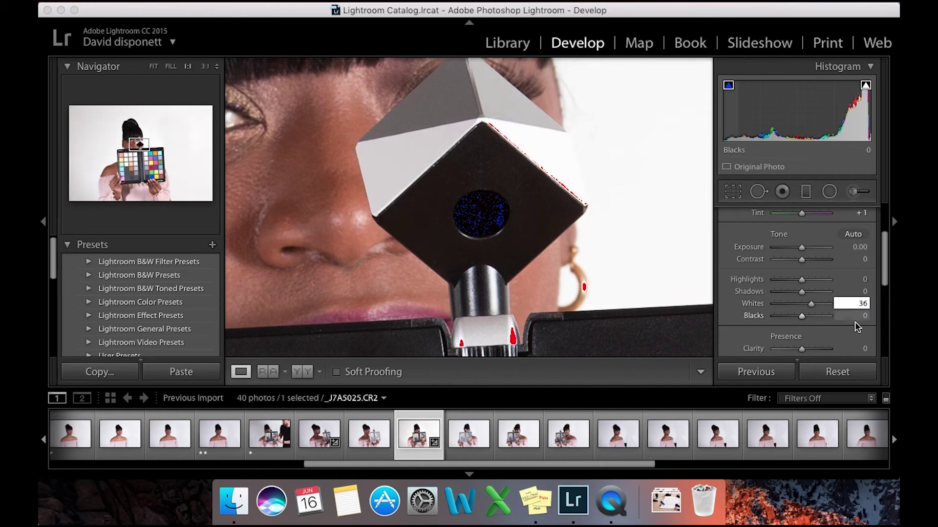
key("Return")
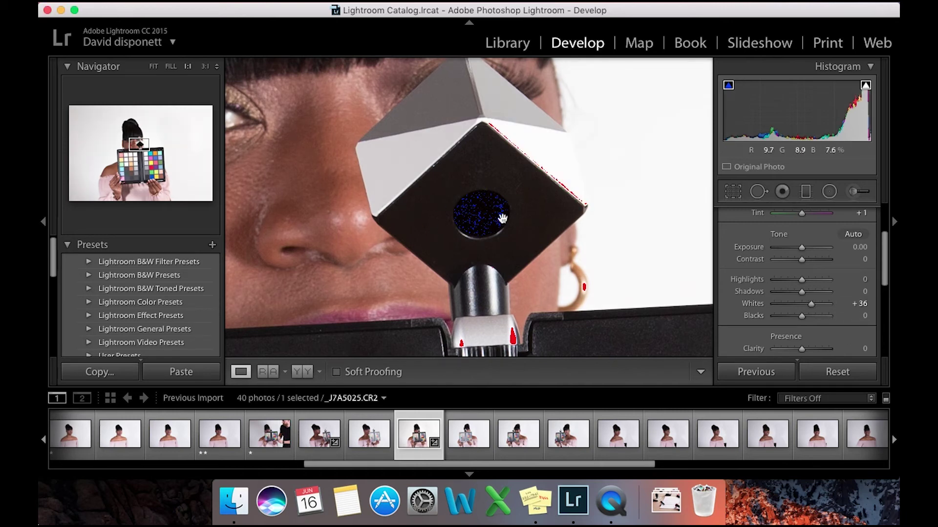
Try raising Blacks to +14 to clear the shadow clipping in the cube's black hole, and return Blacks to 0.
mouse_move(803, 318)
left_mouse_down()
mouse_move(765, 330)
mouse_move(806, 321)
left_mouse_up()
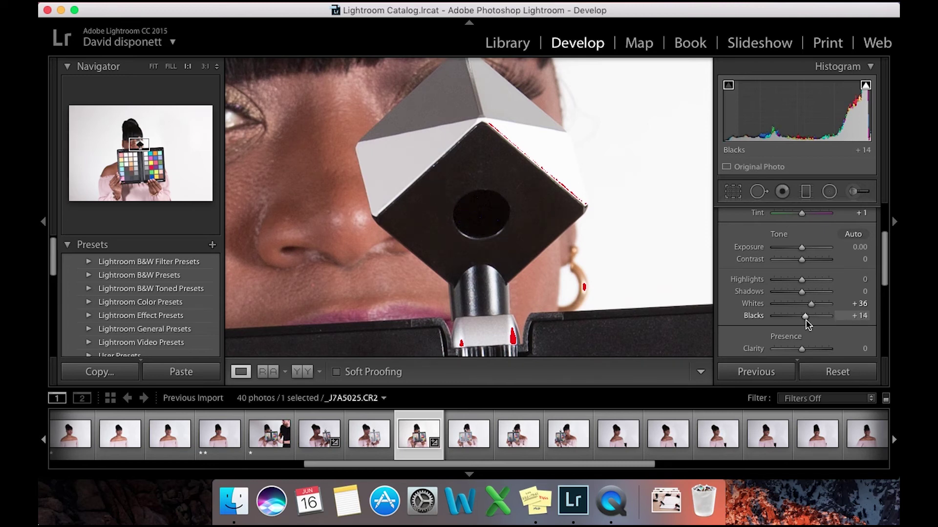
left_click(852, 316)
type("0")
key("Return")
Raise Blacks to +11 using the clipping preview on the cube, and lower Highlights to -100 on the whole photo.
key("alt")
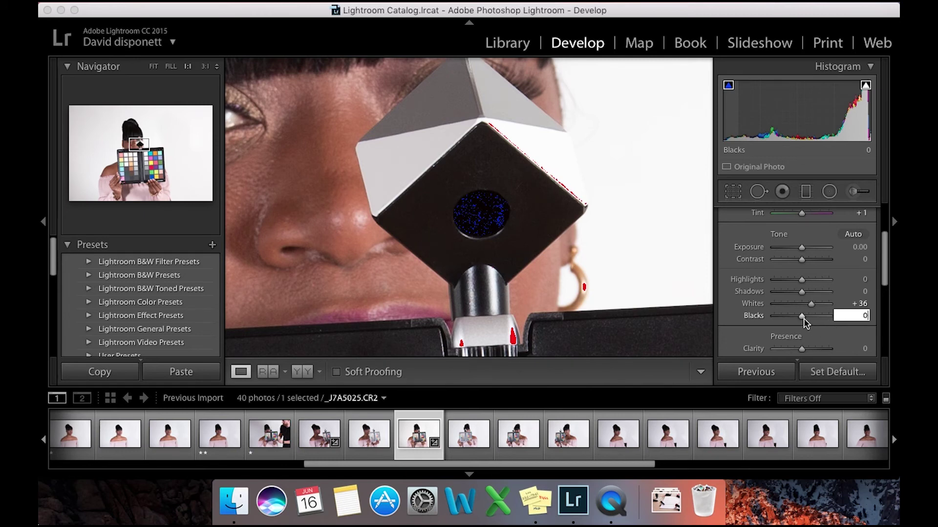
left_click(803, 317, "alt")
left_click_drag(804, 318, 806, 320)
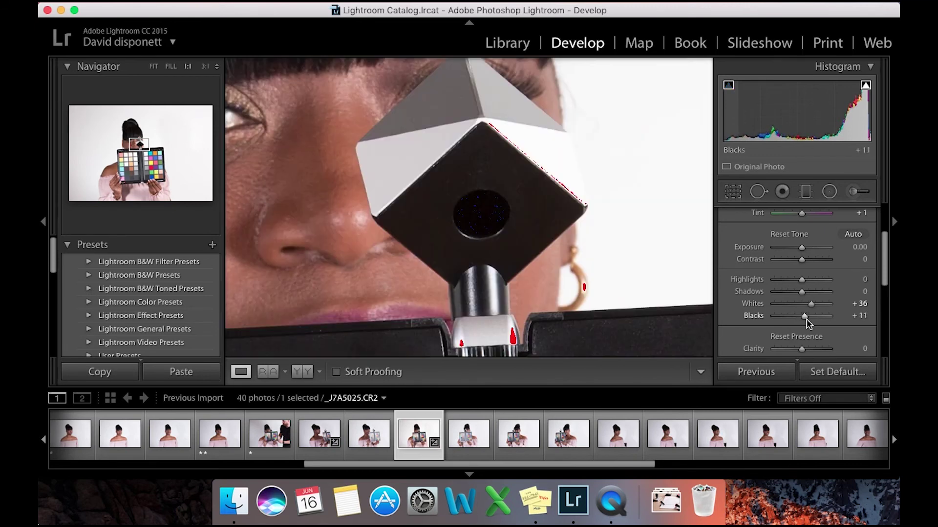
left_click(509, 205)
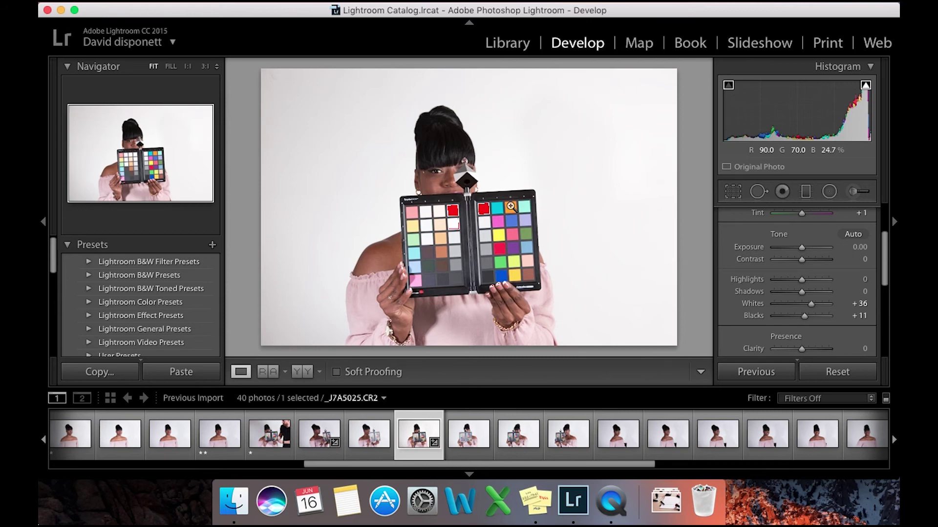
left_click_drag(801, 283, 773, 279)
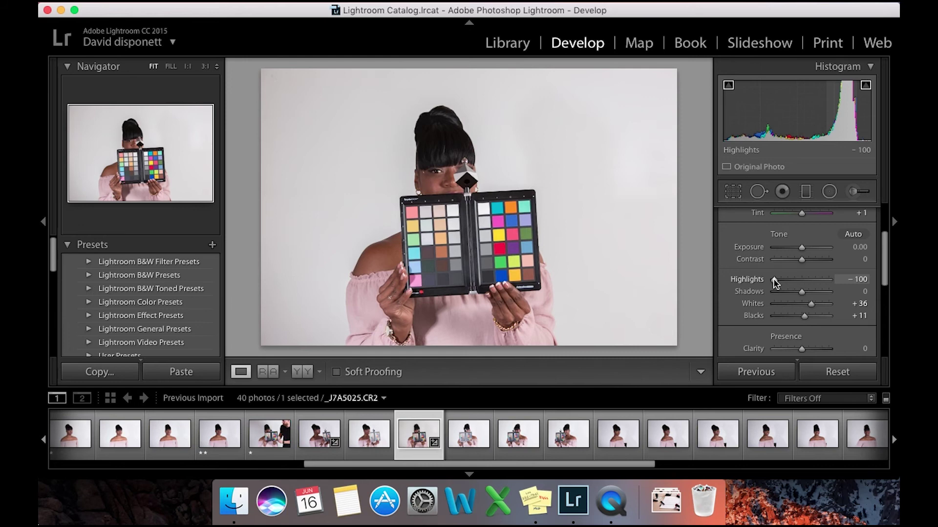
Try white balance samples from two neighboring dark gray patches beside the bright color patches of the color checker.
scroll(763, 239, "up", 5)
left_click(746, 255)
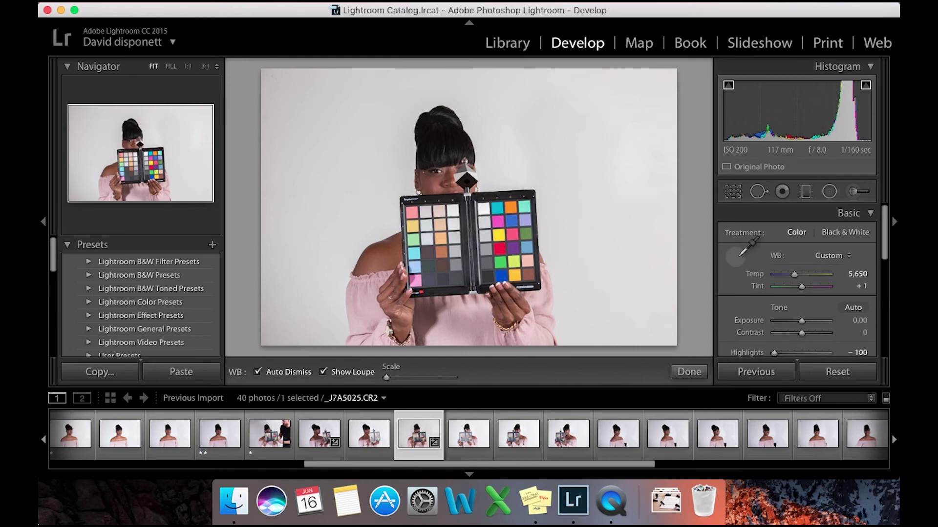
left_click(486, 266)
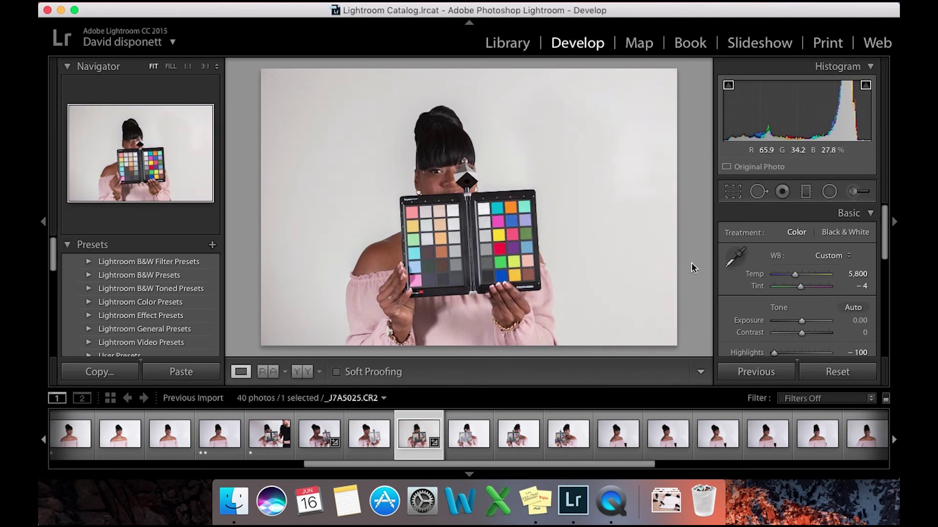
left_click(734, 256)
left_click(488, 250)
left_click(735, 255)
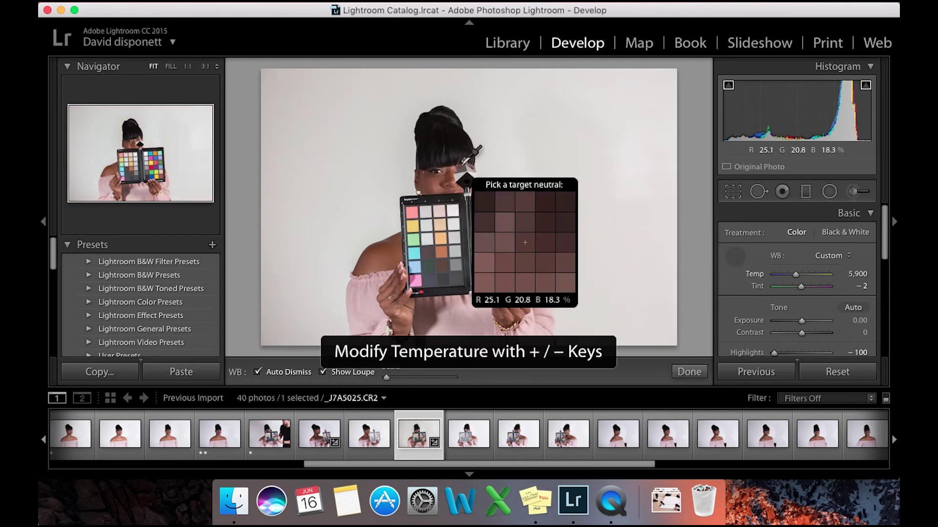
left_click(734, 256)
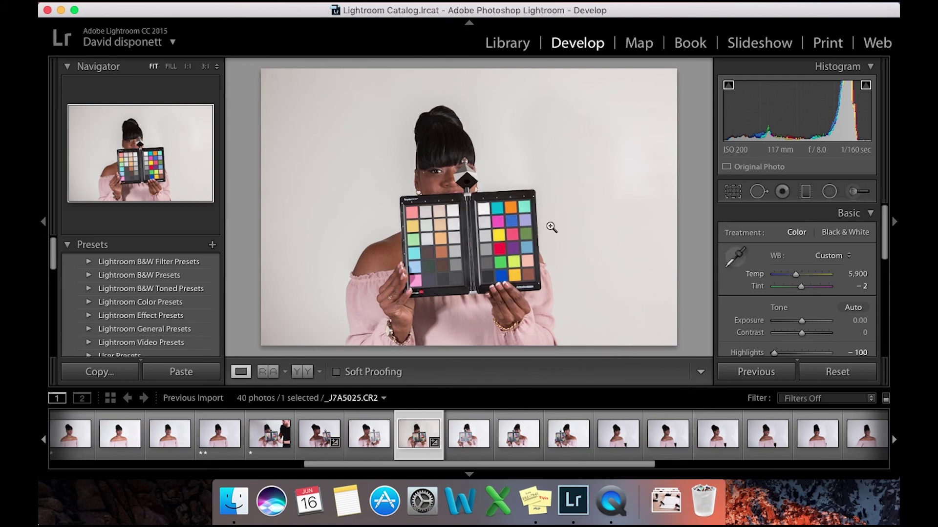
Resample the white balance from the cube's lighter gray facet and compare the whole photo.
left_click(466, 169)
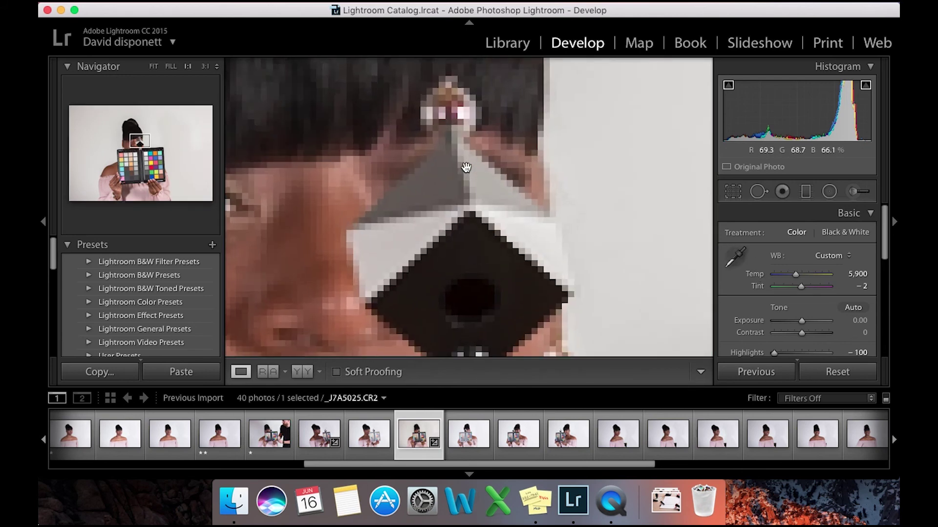
left_click(735, 256)
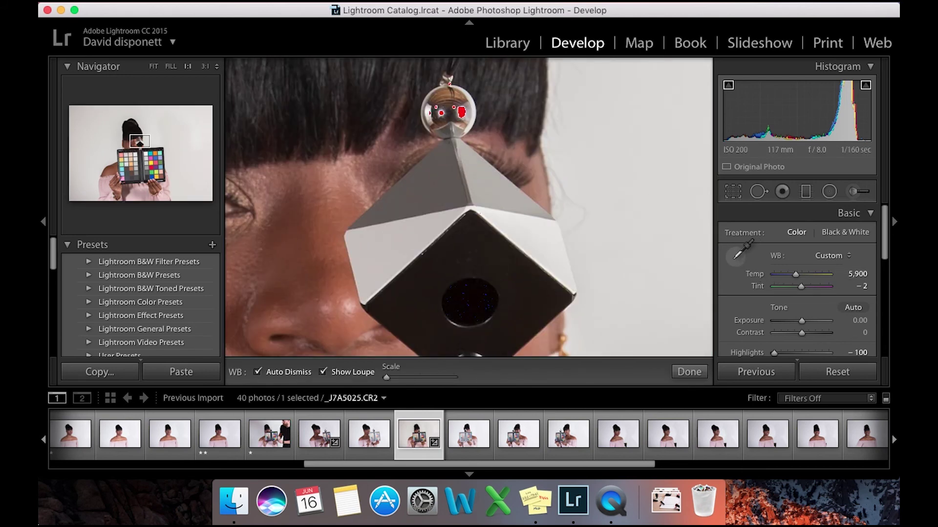
left_click(470, 158)
left_click(586, 157)
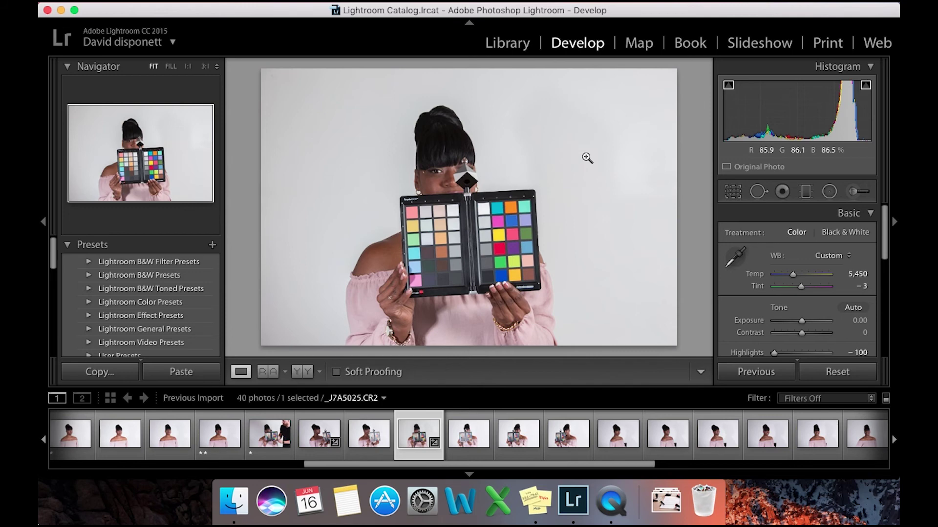
Reset all adjustments on the photo, open it in Adobe Photoshop CC 2017, and dismiss the Selective Tool window.
left_click(832, 372)
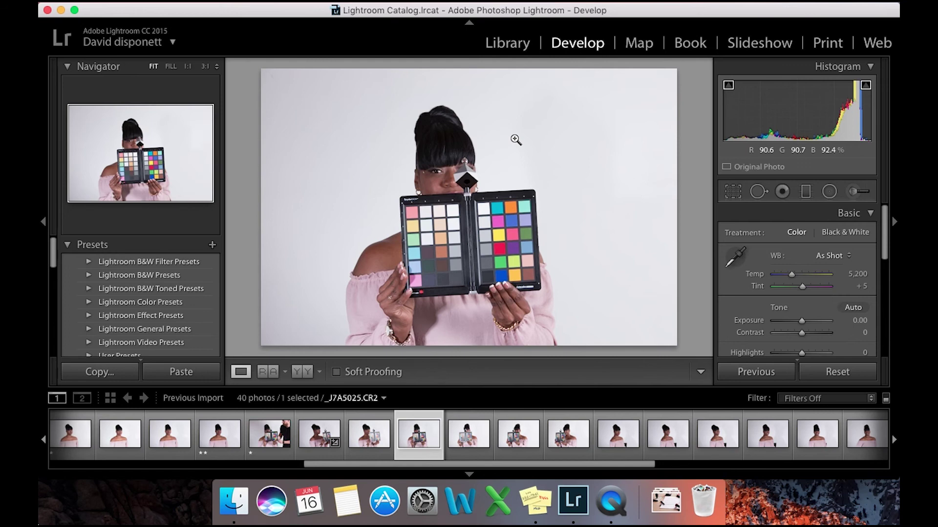
right_click(519, 148)
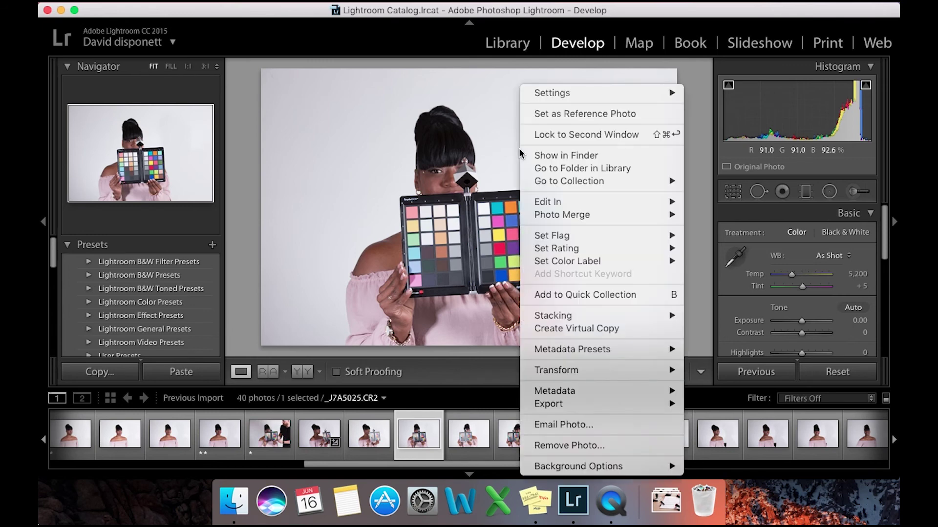
mouse_move(537, 201)
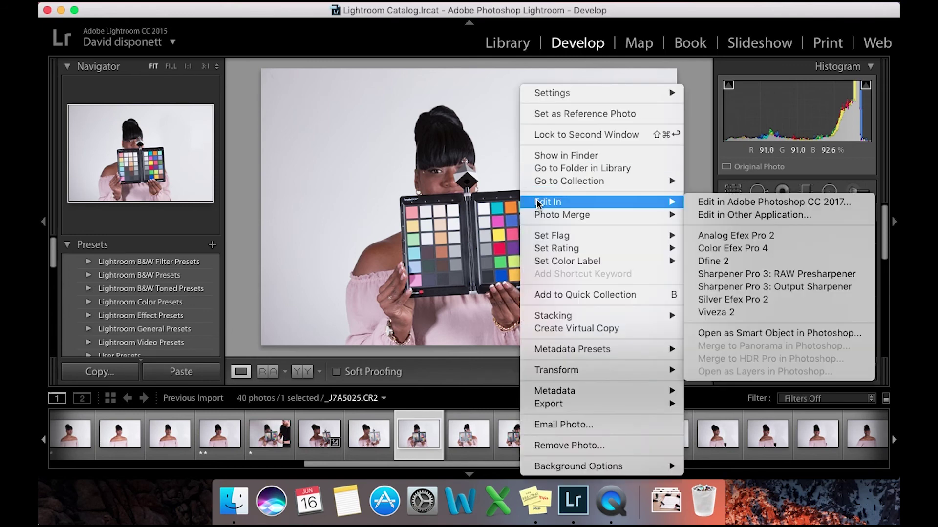
left_click(743, 204)
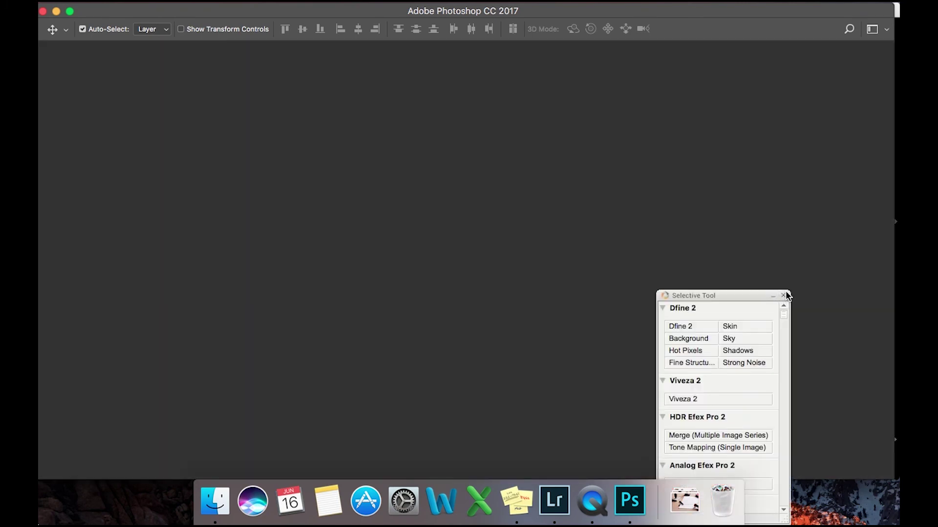
left_click(784, 296)
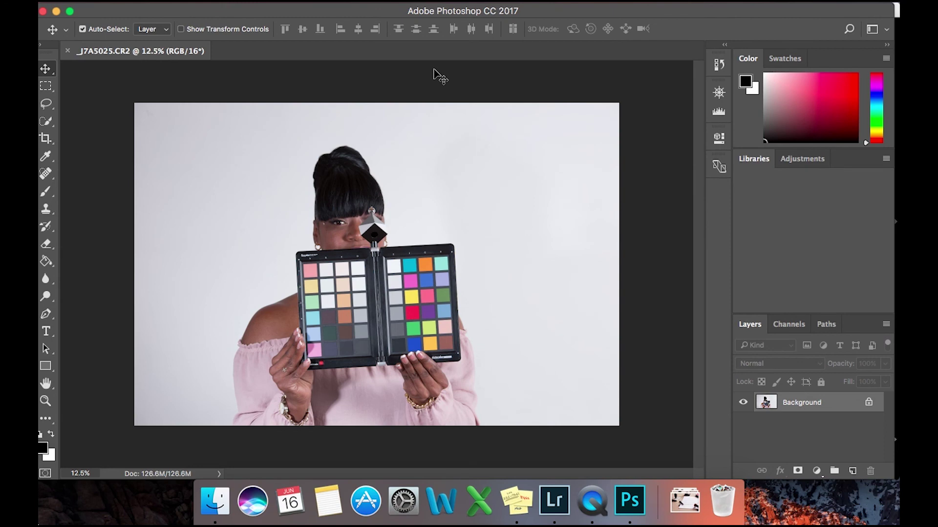
Apply the Camera Raw Filter to the photo and raise Whites to +38 while checking for highlight clipping.
left_click(352, 1)
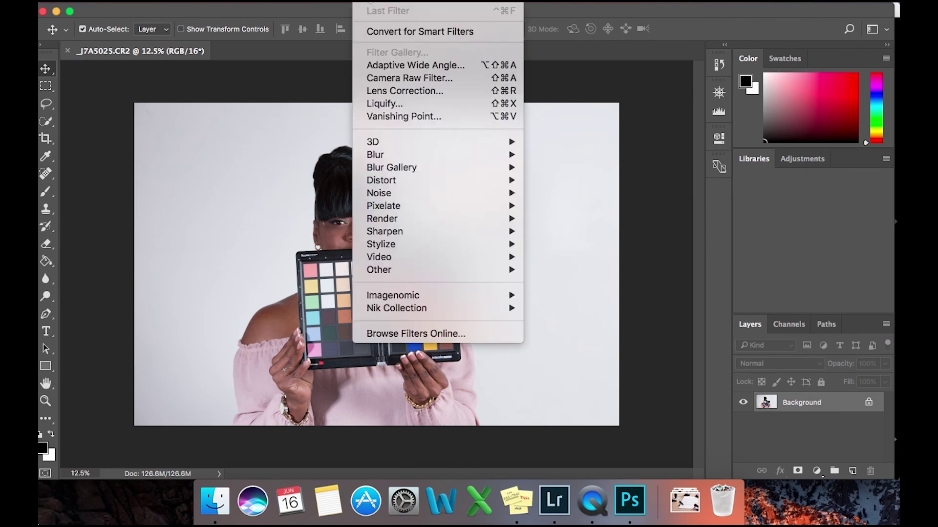
mouse_move(394, 184)
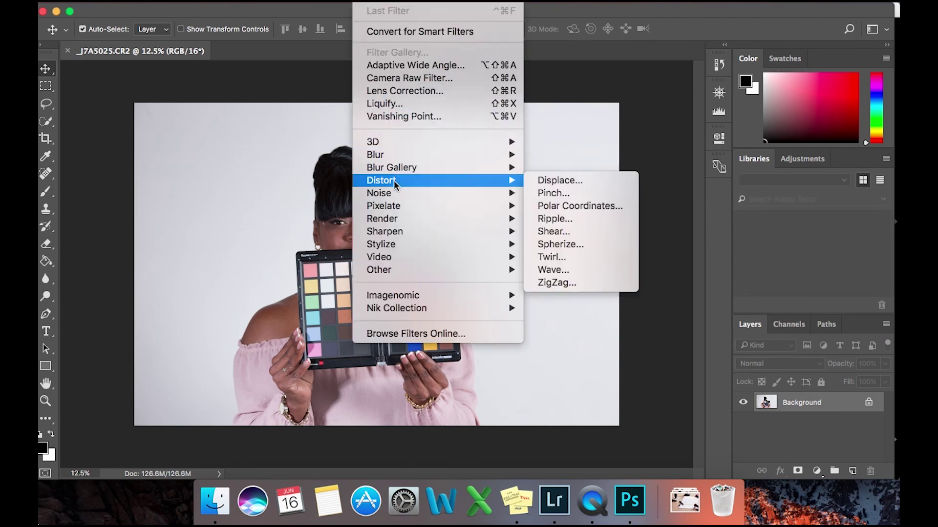
left_click(386, 81)
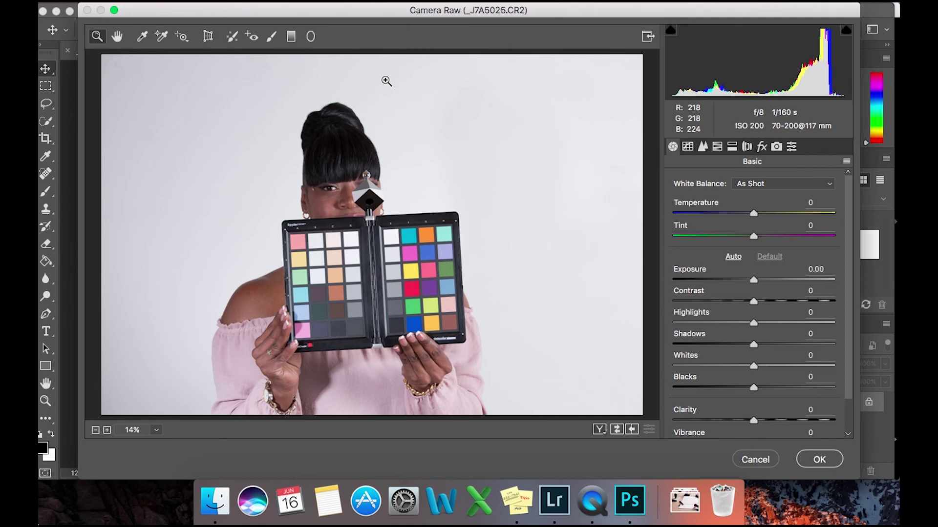
left_click(753, 367, "alt")
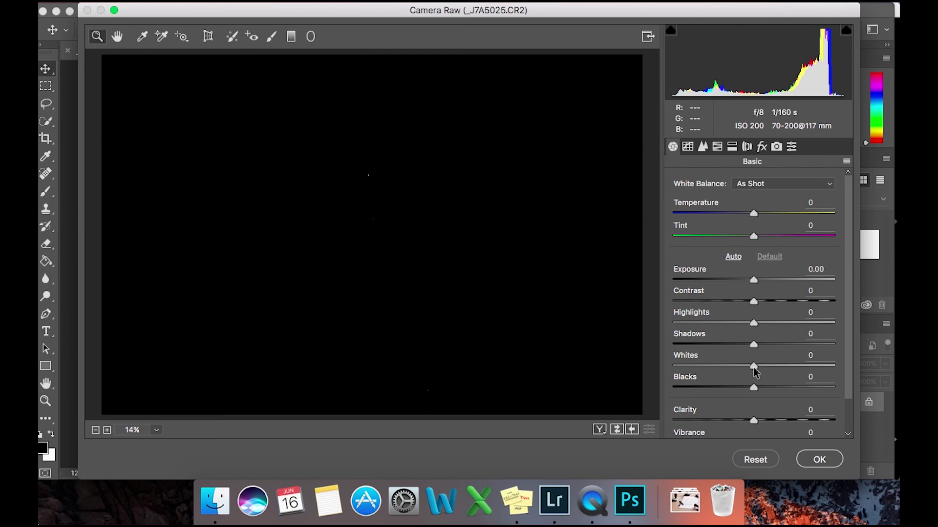
mouse_move(756, 372)
left_mouse_down()
mouse_move(796, 371)
mouse_move(756, 383)
left_mouse_up()
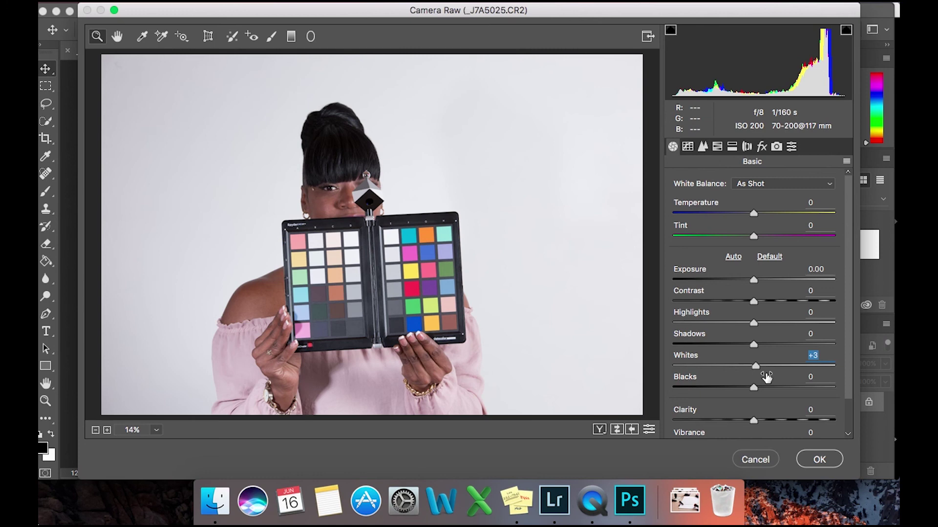
left_click_drag(755, 367, 784, 367)
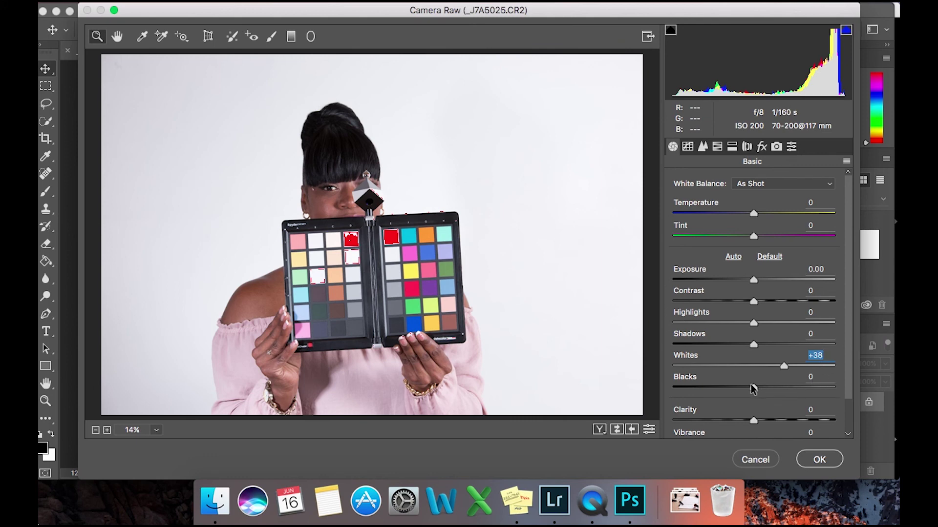
Lower Blacks to -2 and sample the white balance from two nearby spots on the cube's upper gray facets.
left_click_drag(753, 387, 750, 387)
left_click(752, 387)
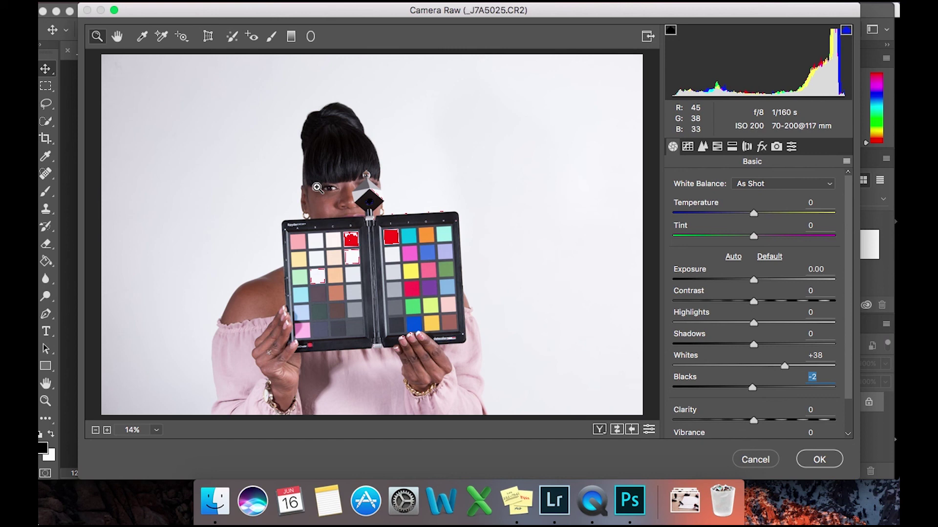
left_click(142, 36)
left_click(370, 187)
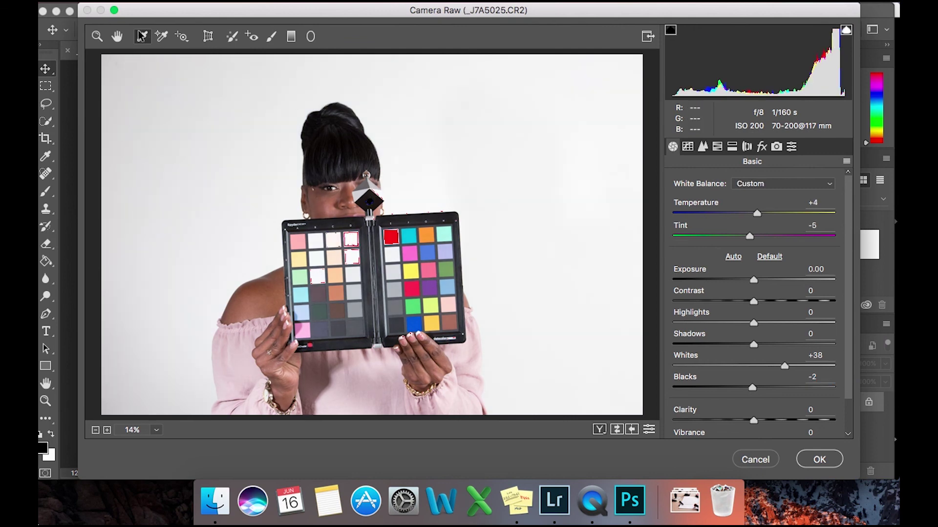
left_click(367, 183)
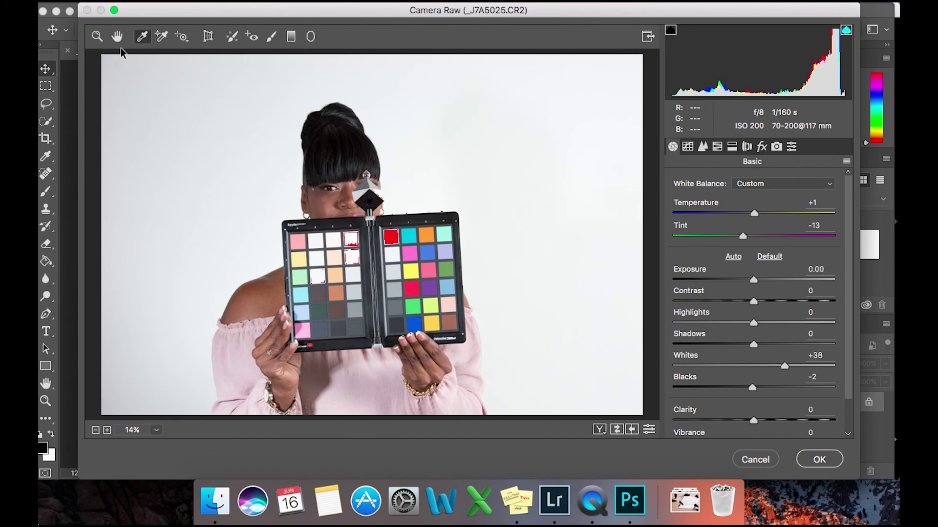
Examine the cube's gray facets and black trap at 200% with the White Balance Tool, and return to the whole photo.
left_click(156, 431)
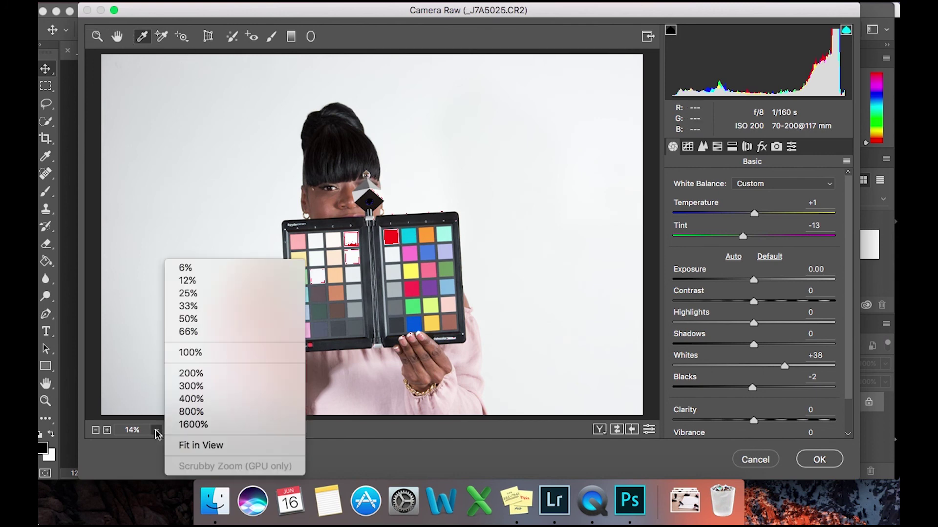
left_click(190, 373)
left_click(117, 36)
left_click_drag(444, 247, 498, 524)
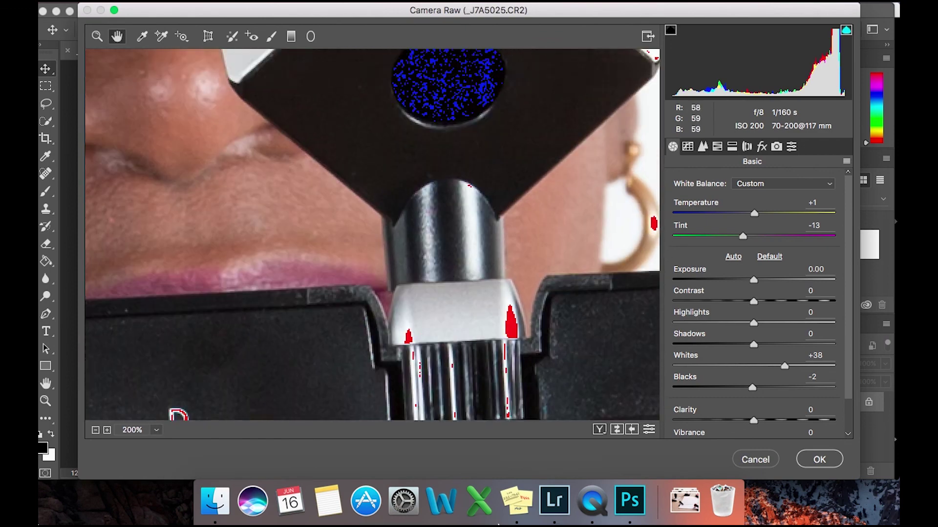
left_click_drag(515, 310, 405, 355)
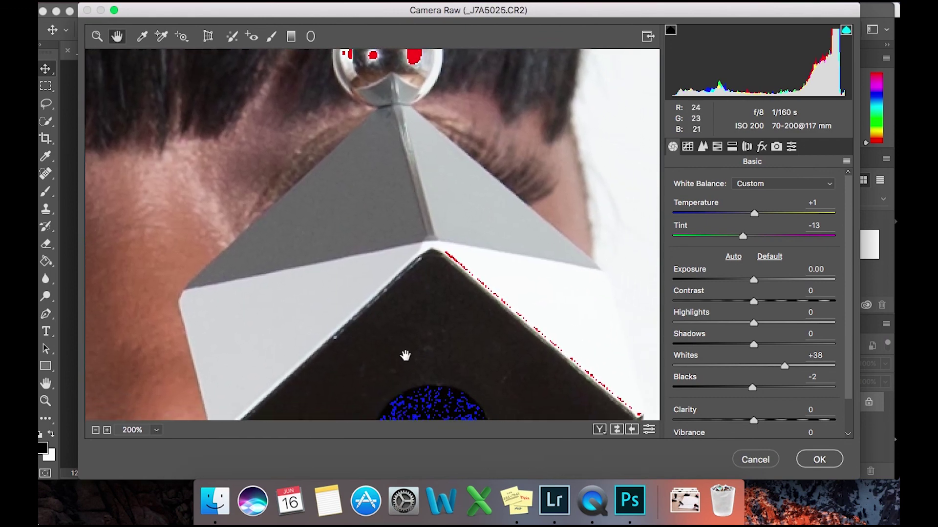
left_click(141, 36)
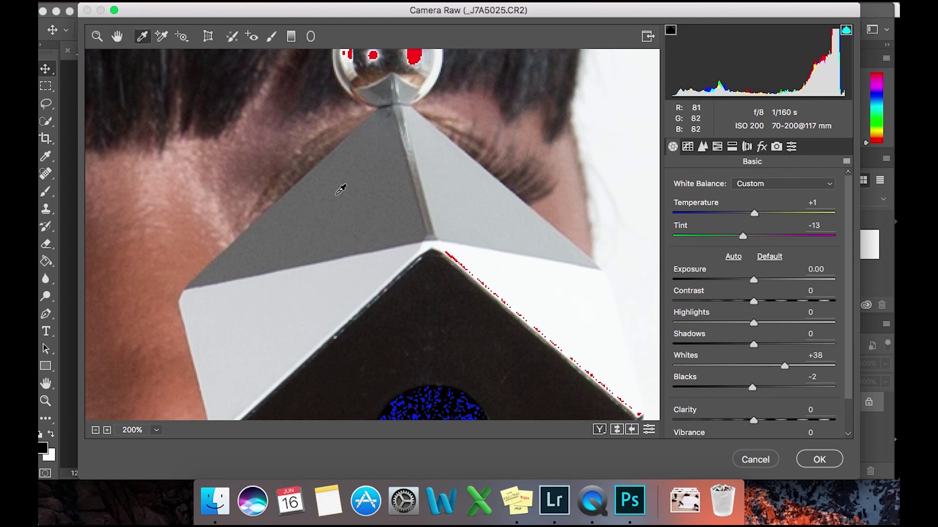
left_click(156, 429)
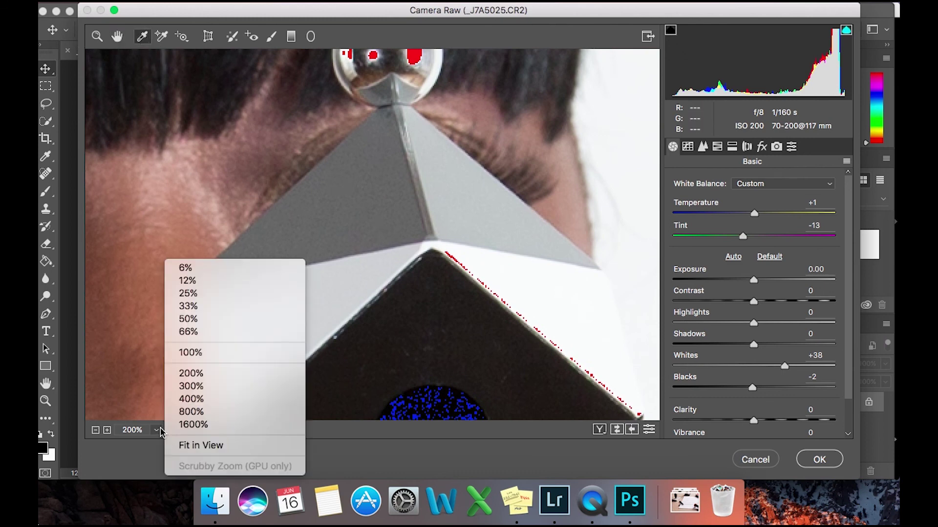
left_click(182, 446)
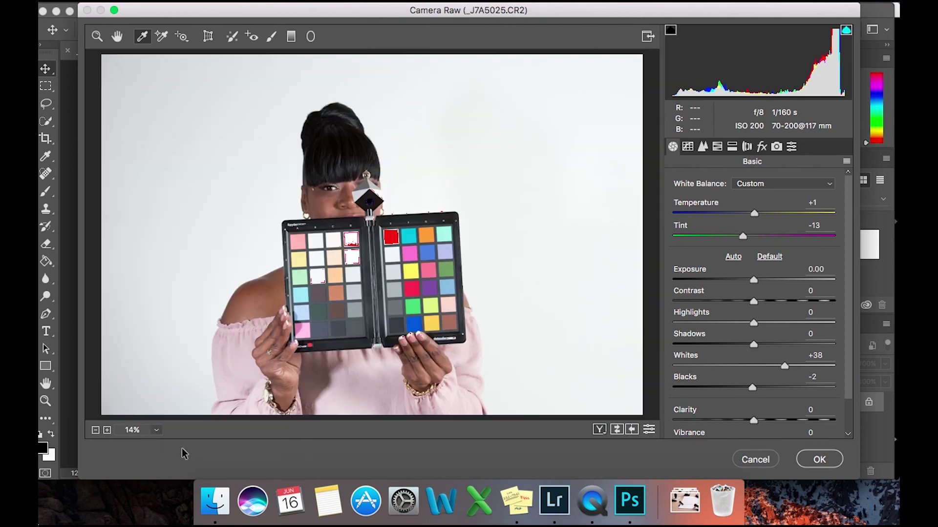